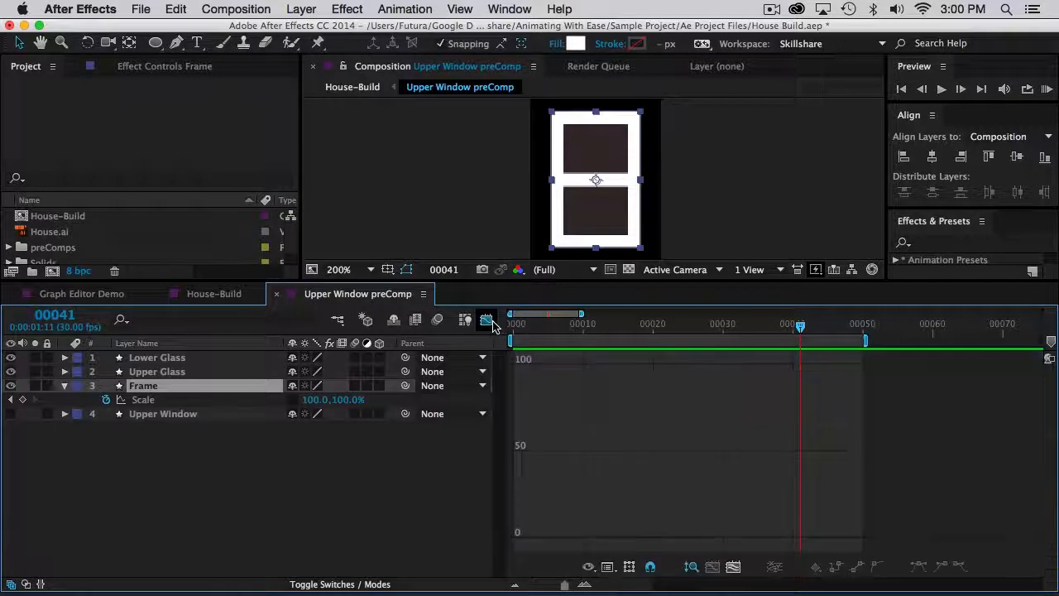
Display the Frame layer's Scale property in the Graph Editor as a value graph.
left_click(142, 402)
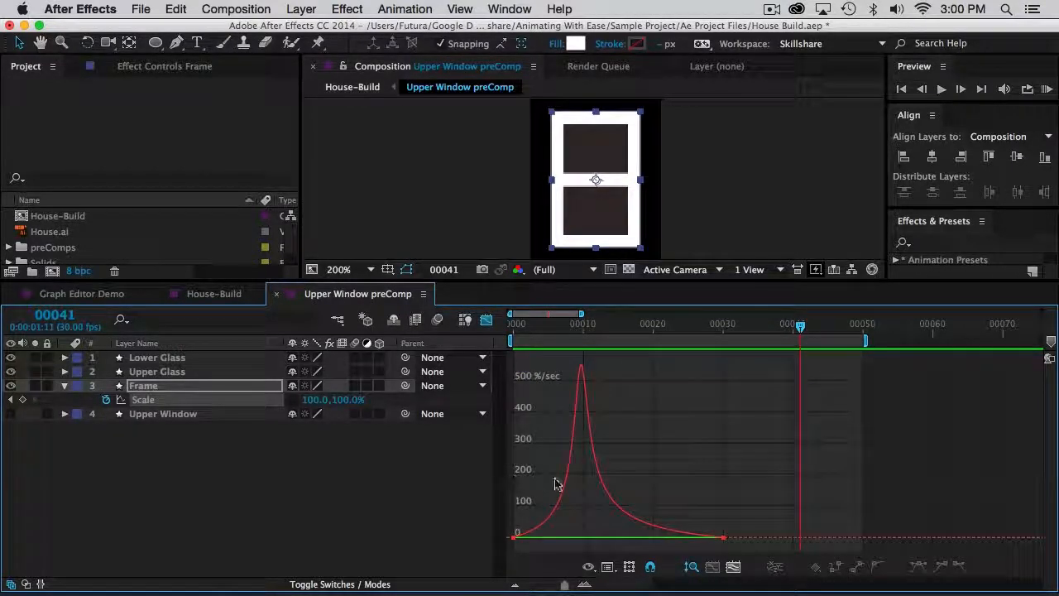
left_click(606, 567)
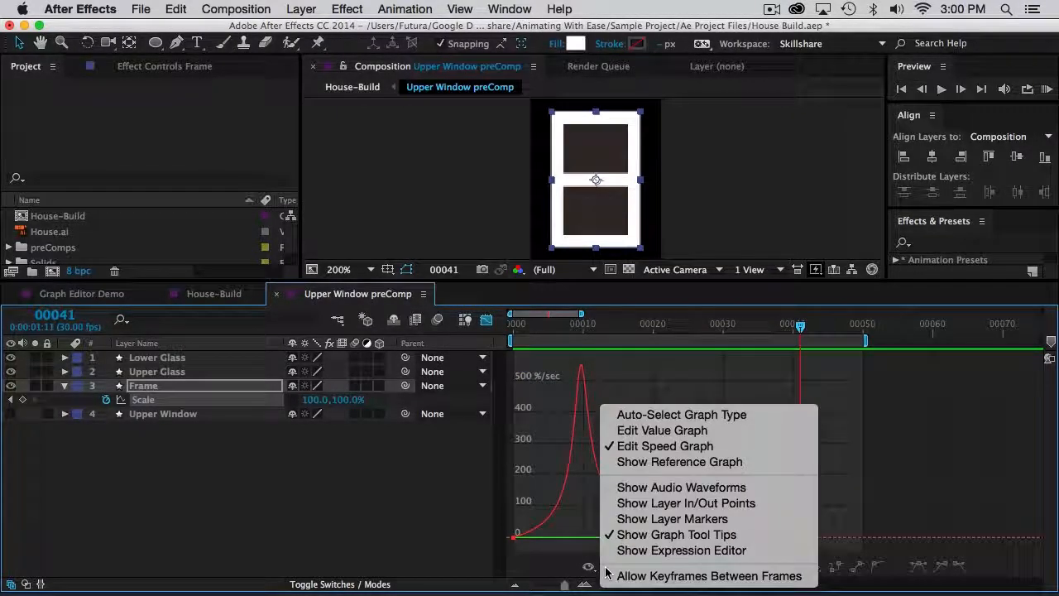
left_click(632, 434)
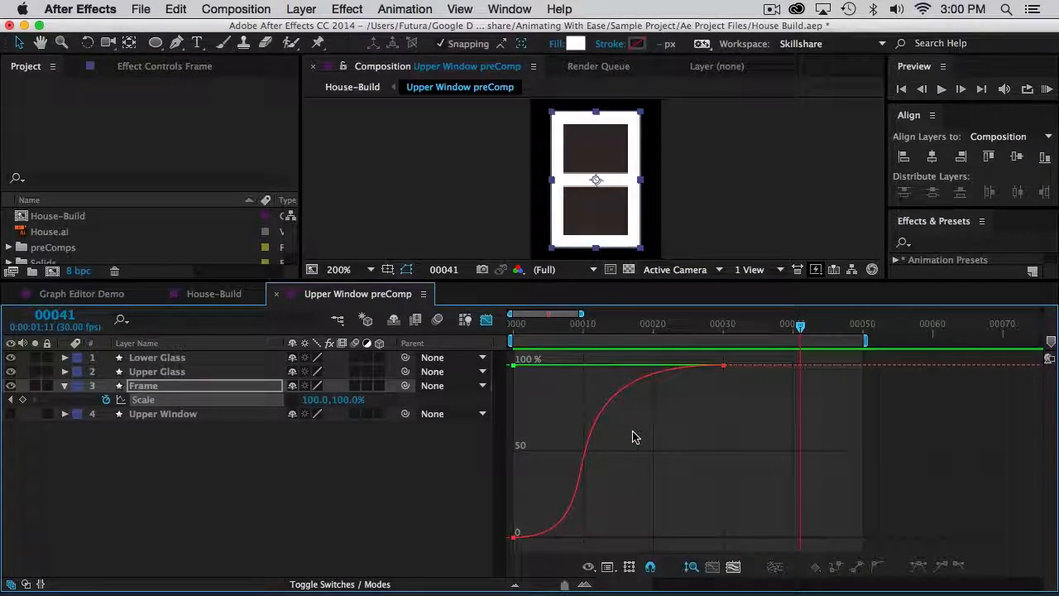
Apply Easy Ease to both Scale keyframes of the Frame layer and go to the keyframe at frame 30.
left_click_drag(737, 354, 508, 556)
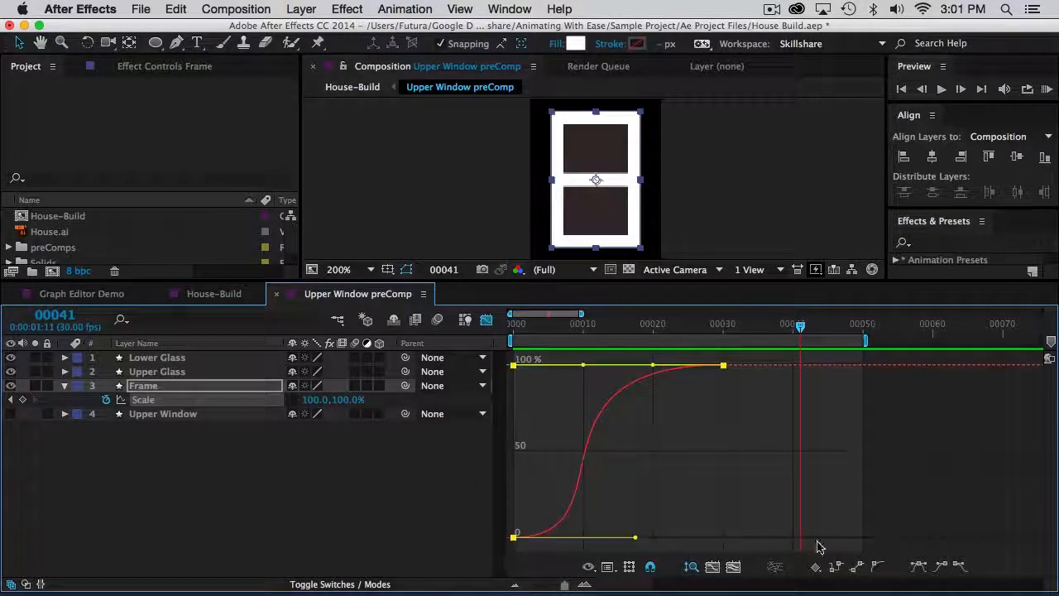
left_click(921, 568)
key("j")
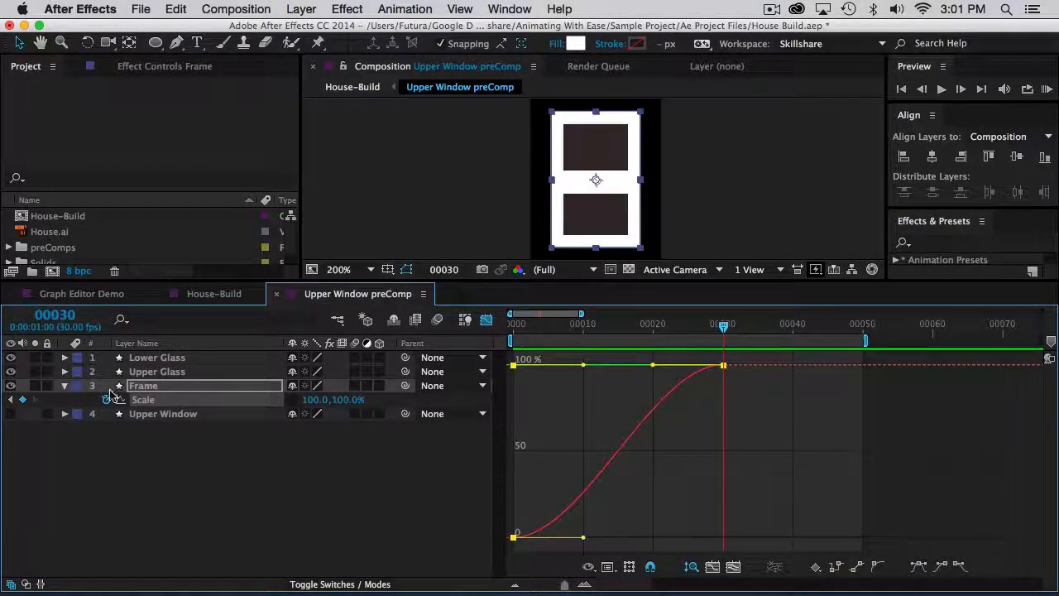
Solo the Frame layer and play back its eased horizontal scale animation.
left_click(34, 386)
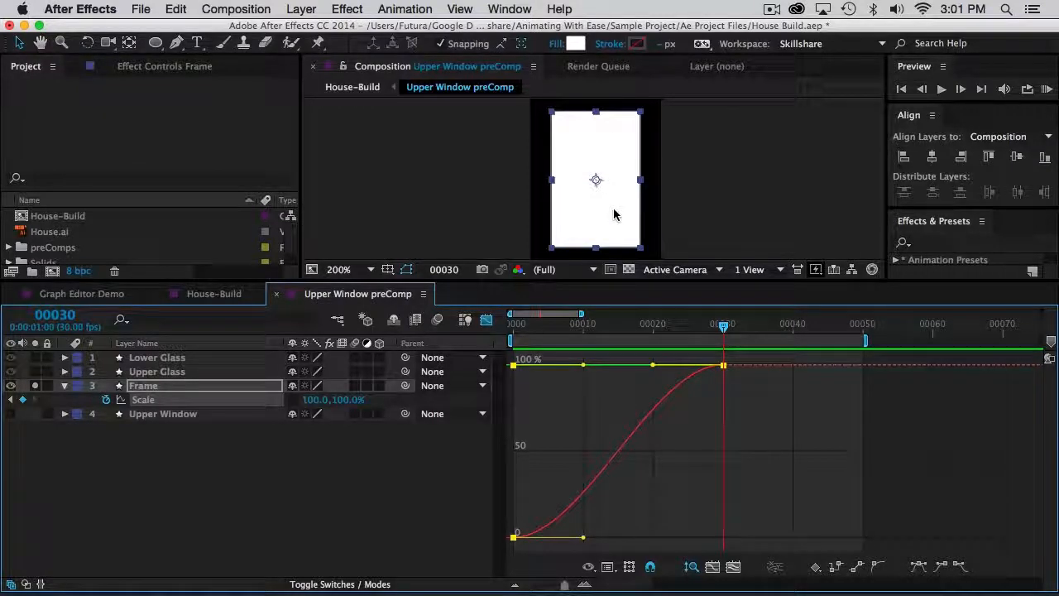
key("space")
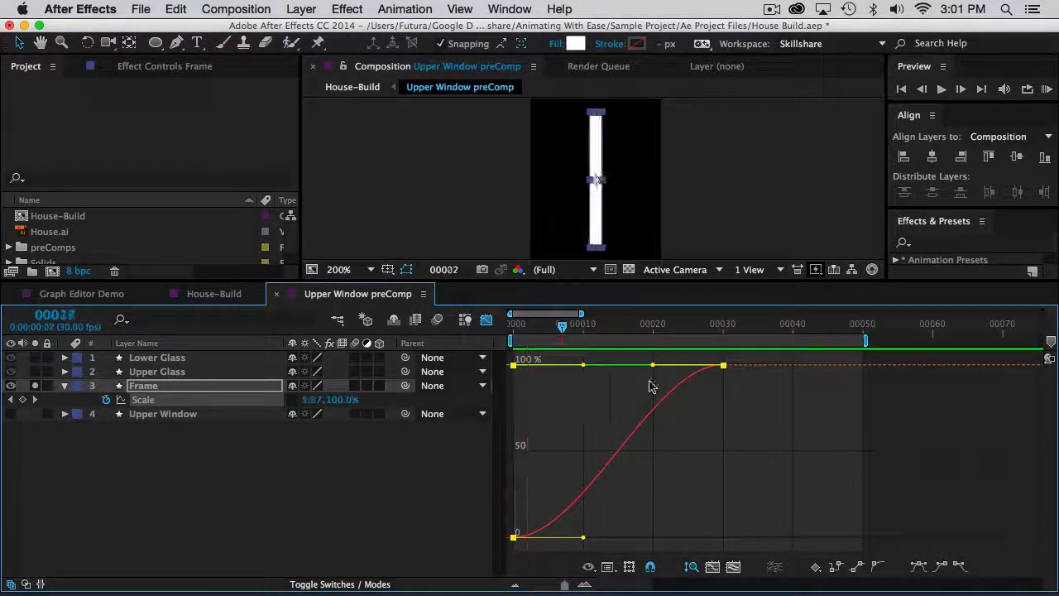
left_click_drag(649, 382, 723, 374)
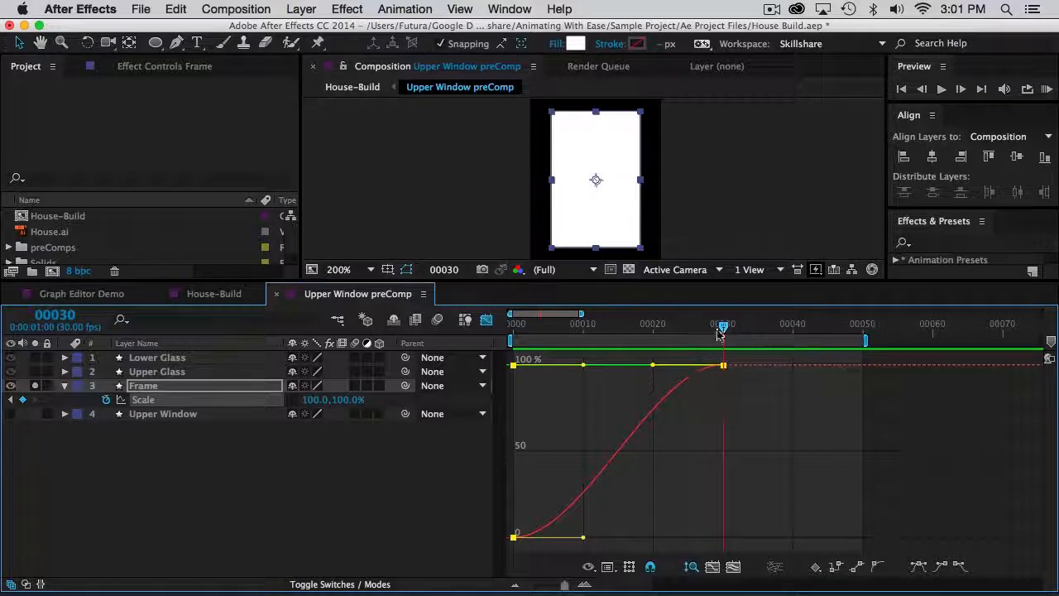
key("space")
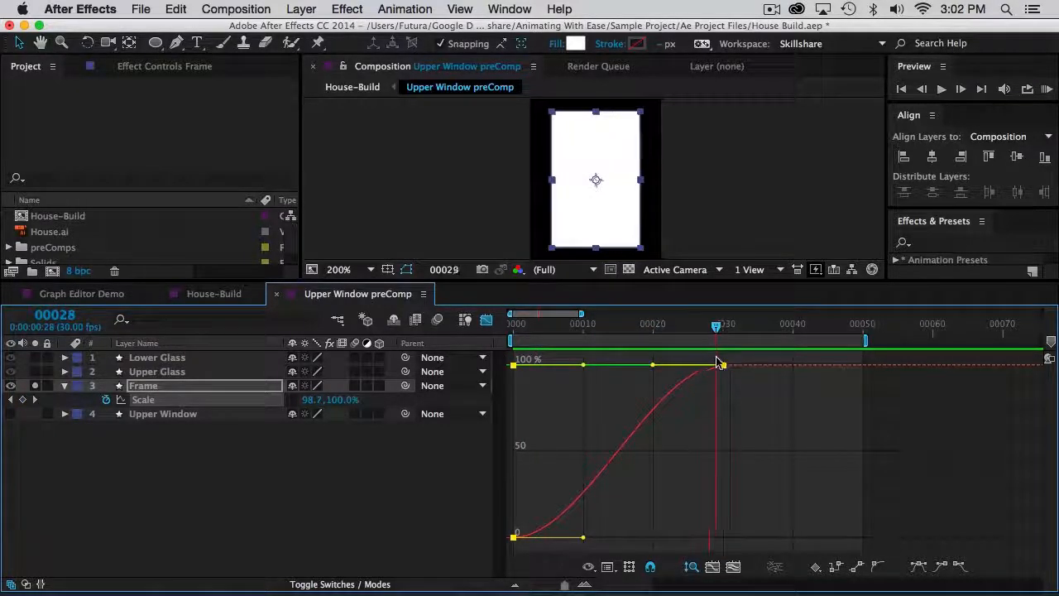
Add a Scale keyframe at frame 19, raise its X value to about 107%, and scrub through to frame 30.
left_click_drag(699, 355, 643, 352)
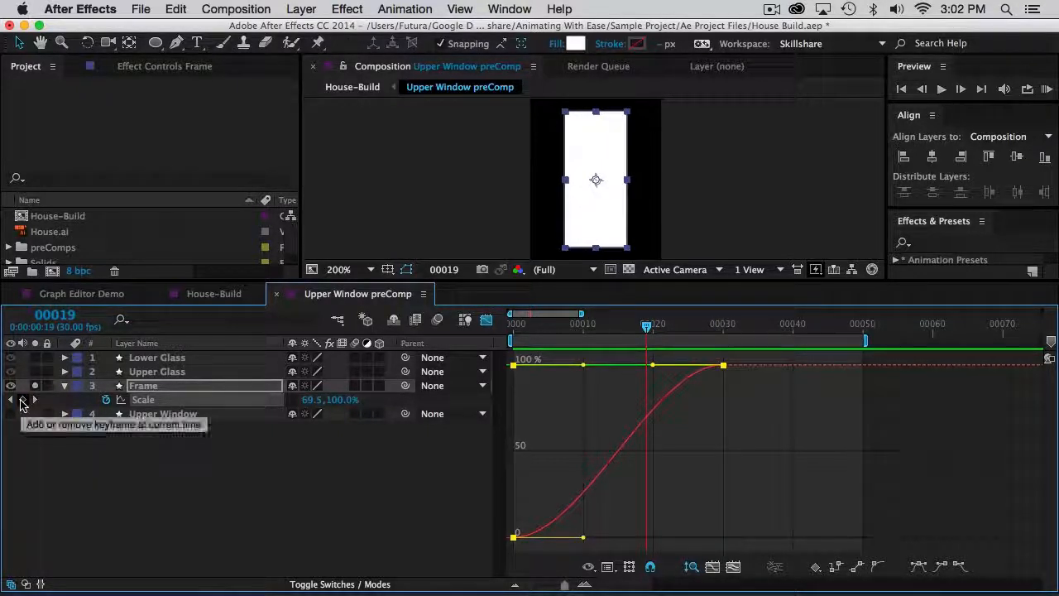
left_click(22, 399)
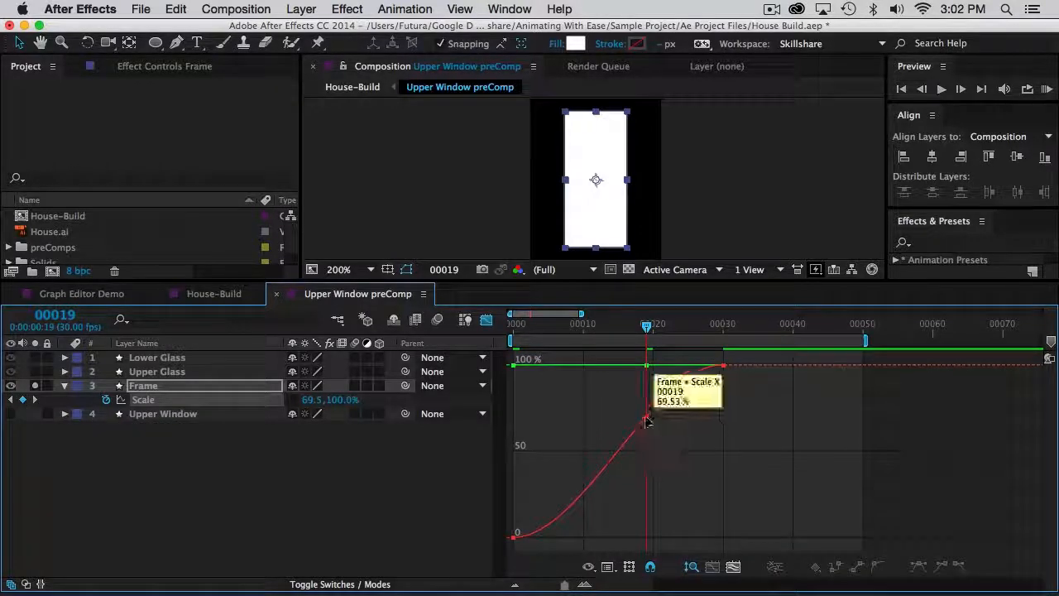
left_click_drag(647, 417, 651, 354)
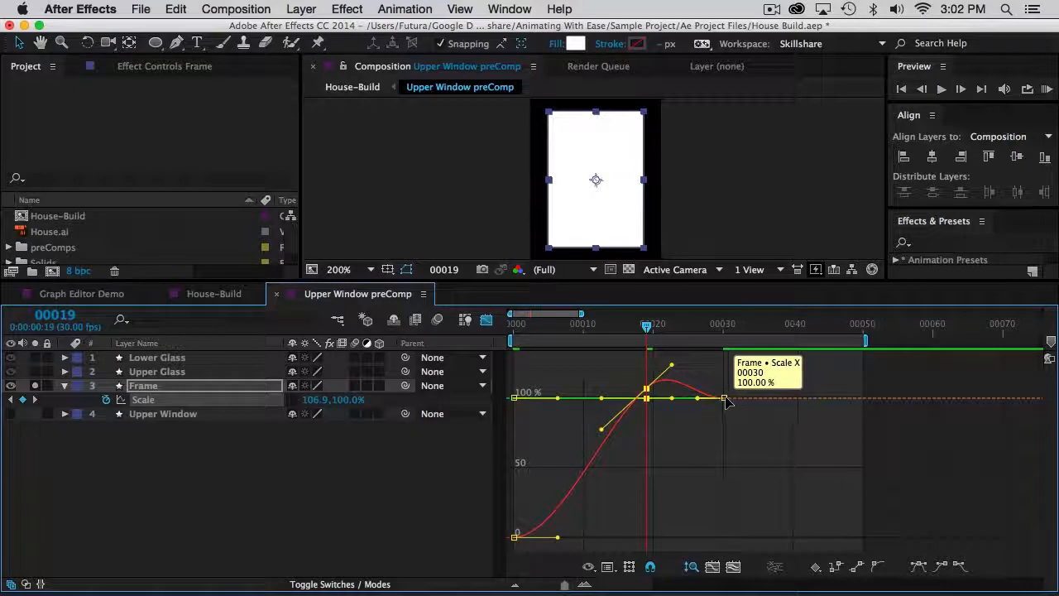
left_click_drag(626, 329, 726, 355)
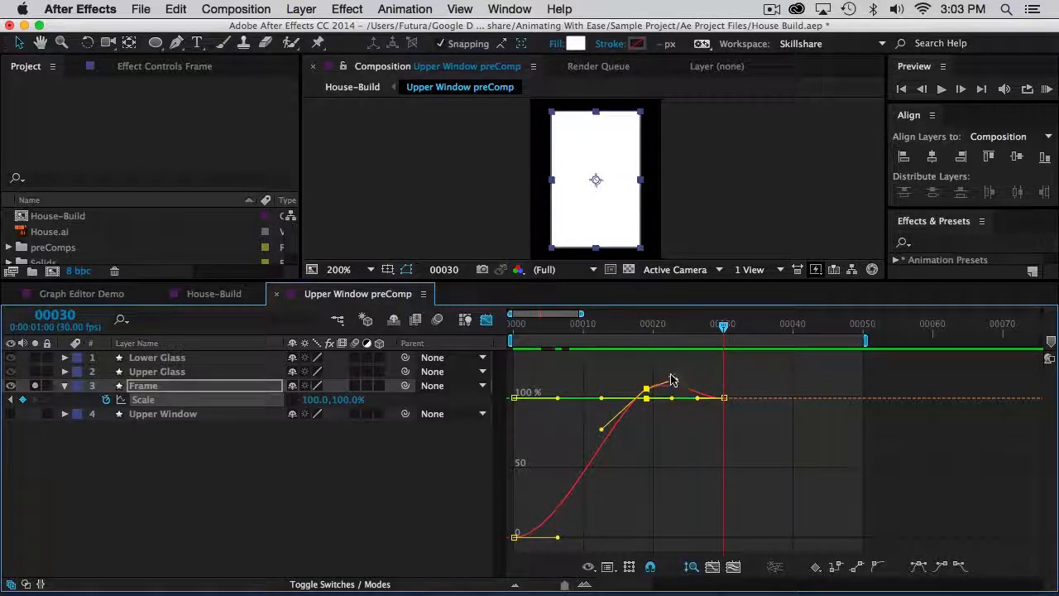
Try reshaping the frame 19 keyframe as linear, as smooth, and with a split outgoing handle that dips the curve below 100%.
left_click_drag(672, 378, 674, 379)
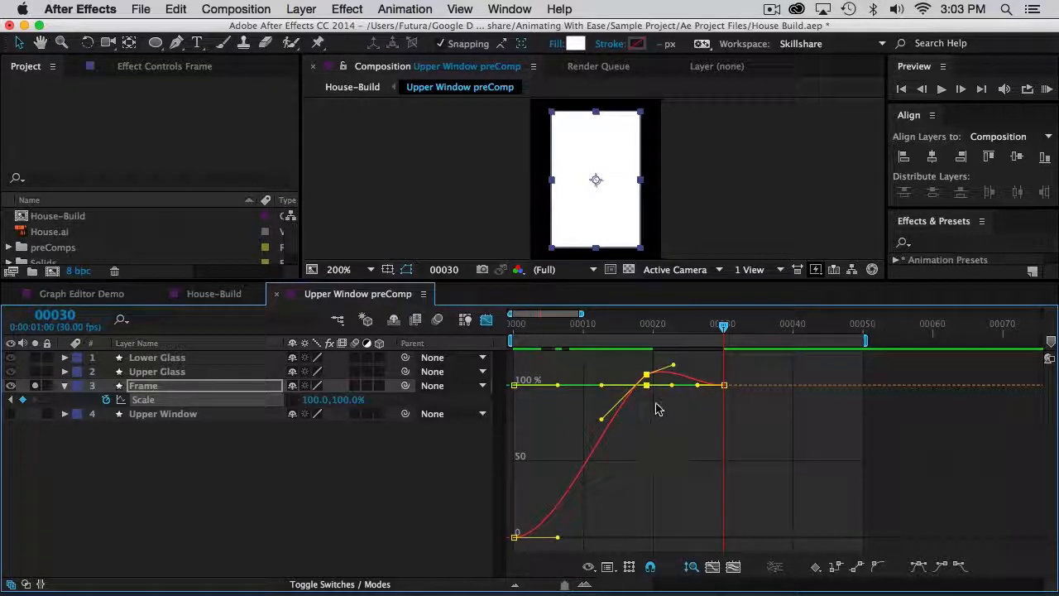
mouse_move(651, 379)
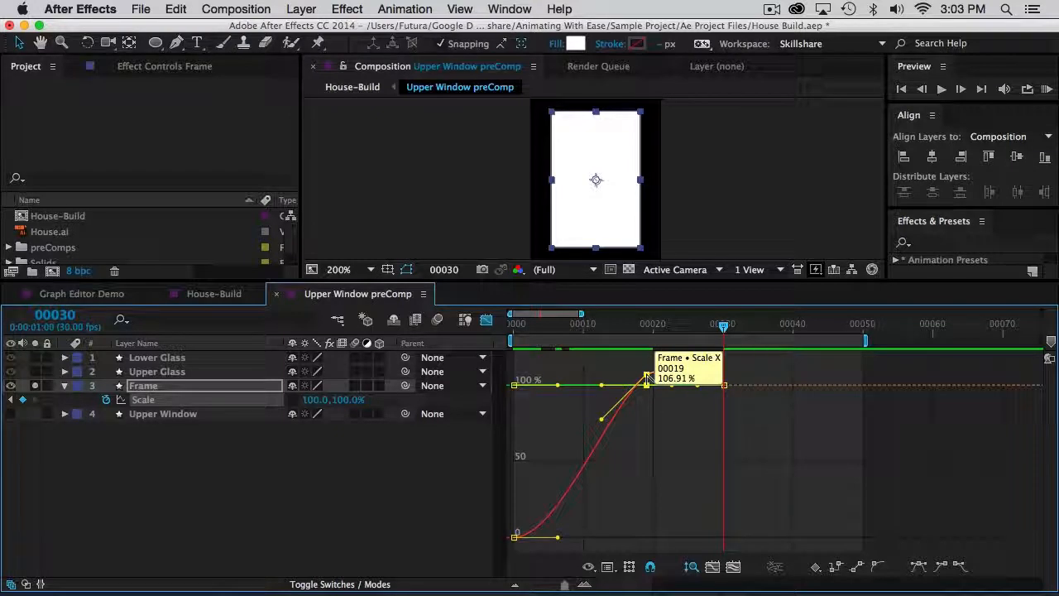
left_click(648, 378, "alt")
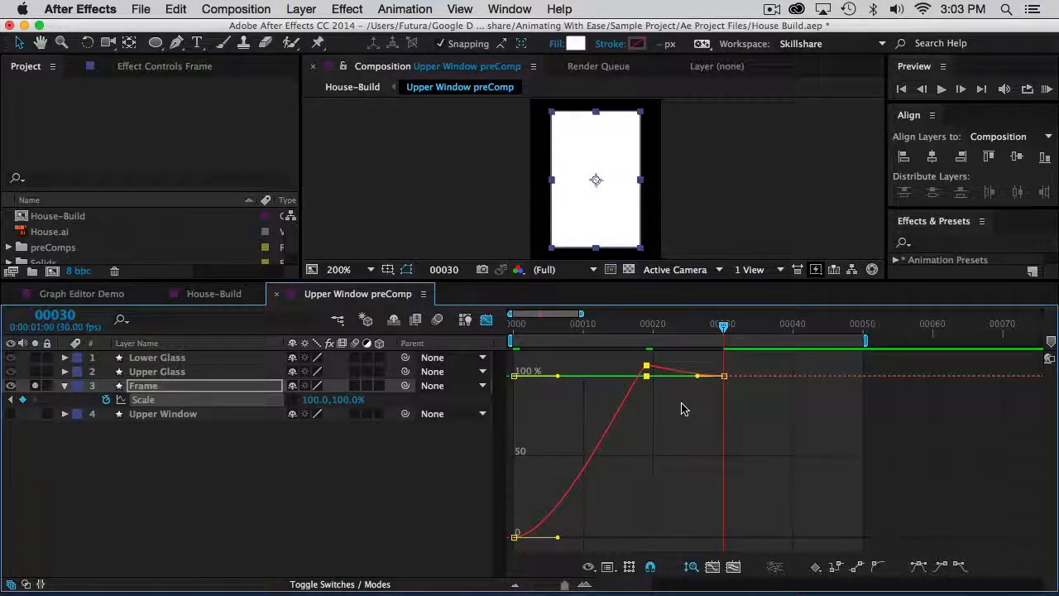
left_click(647, 368, "alt")
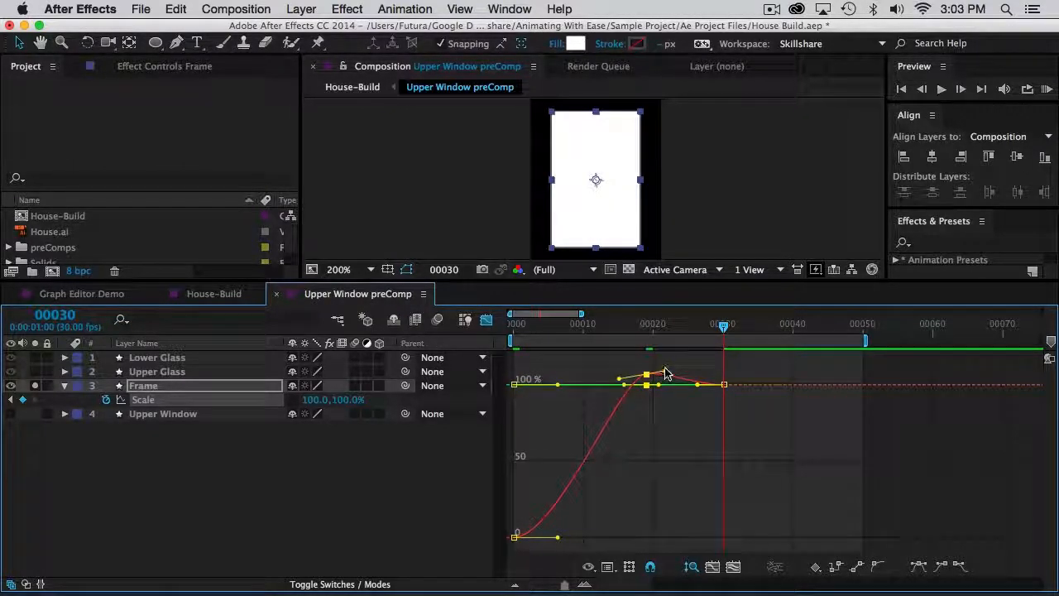
left_click_drag(668, 374, 667, 374)
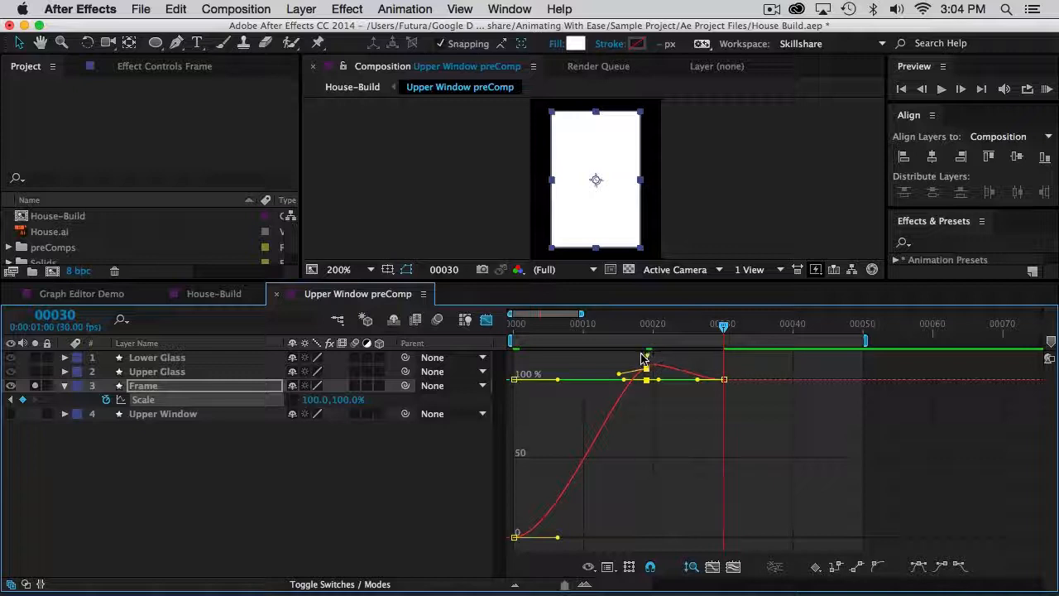
left_click(615, 414)
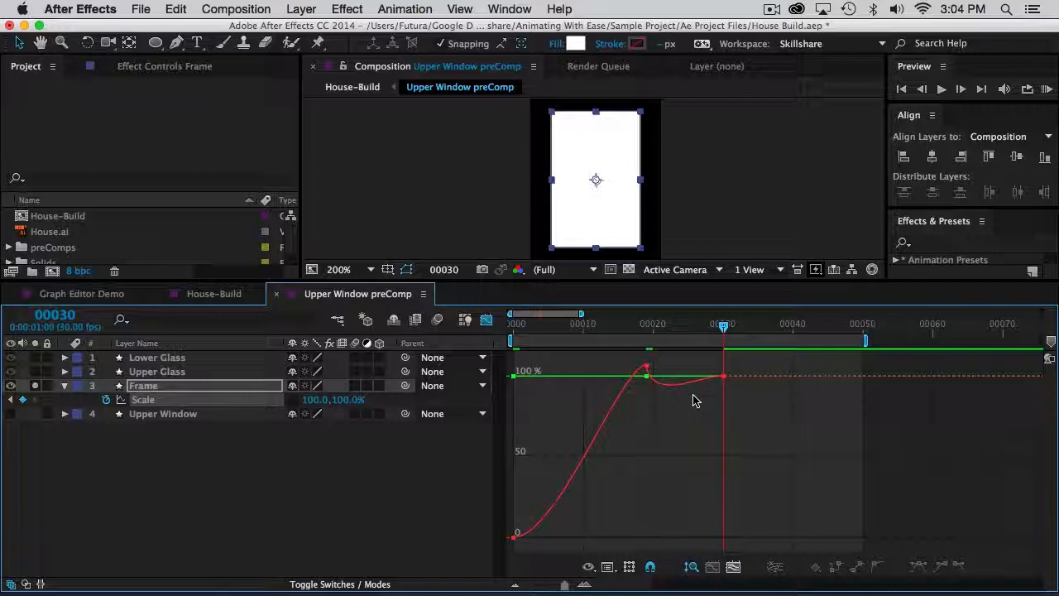
End the work area at frame 30 and preview the Frame's scale animation.
key("n")
key("KP_0")
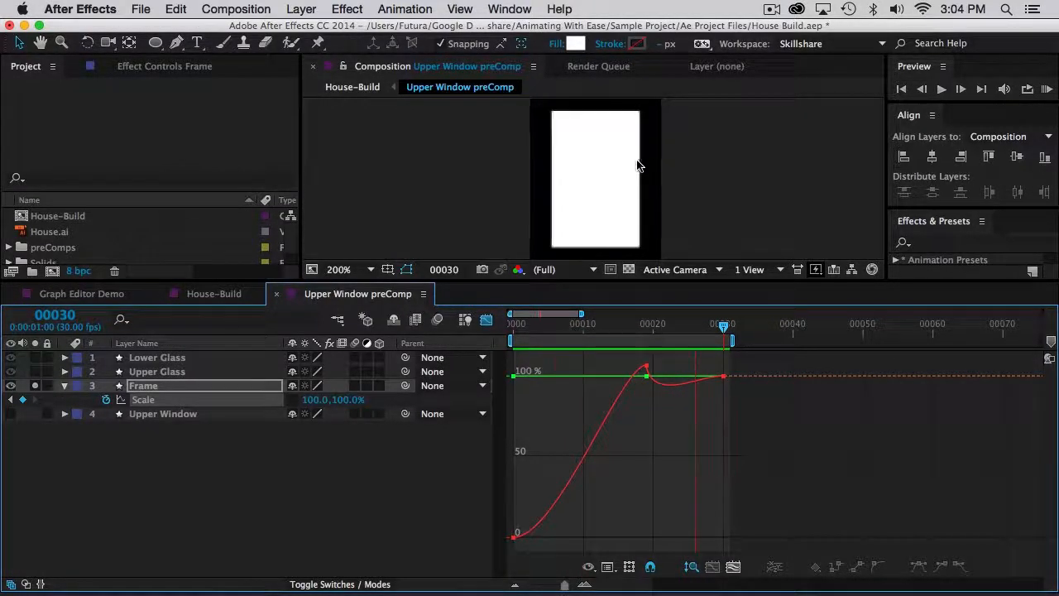
key("space")
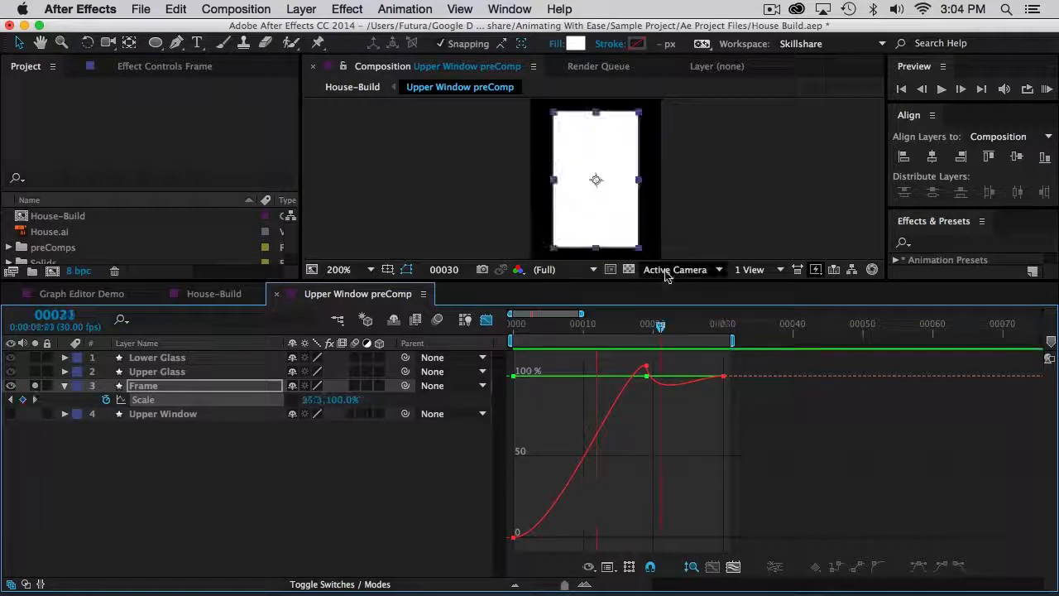
Reset the frame 19 keyframe to smooth handles, level and lengthen them on both sides, and preview the motion.
left_click(646, 366, "alt")
left_click(647, 365, "alt")
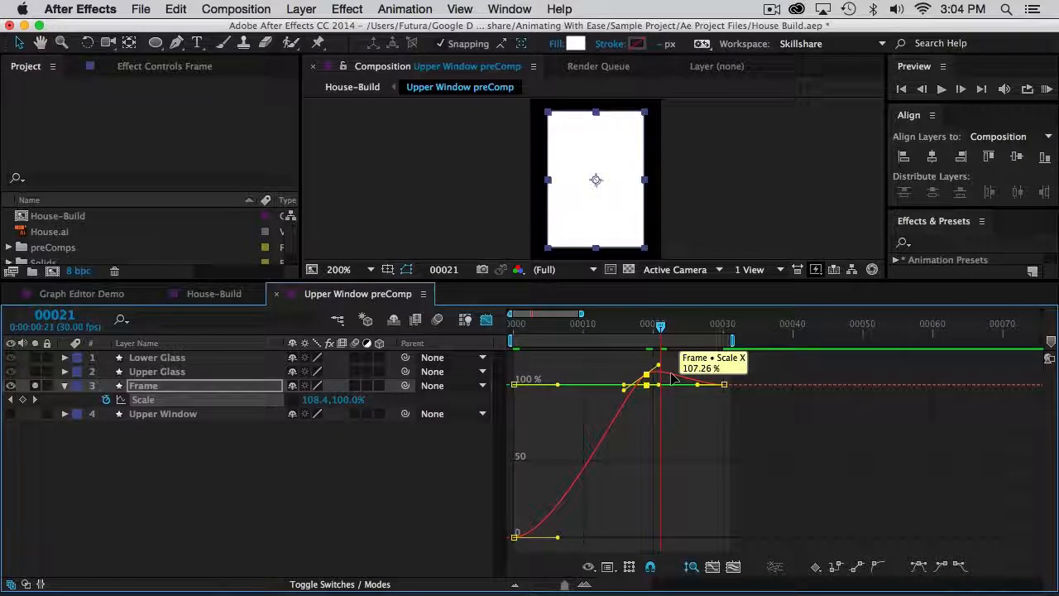
left_click_drag(660, 367, 681, 380)
left_click_drag(620, 366, 545, 389)
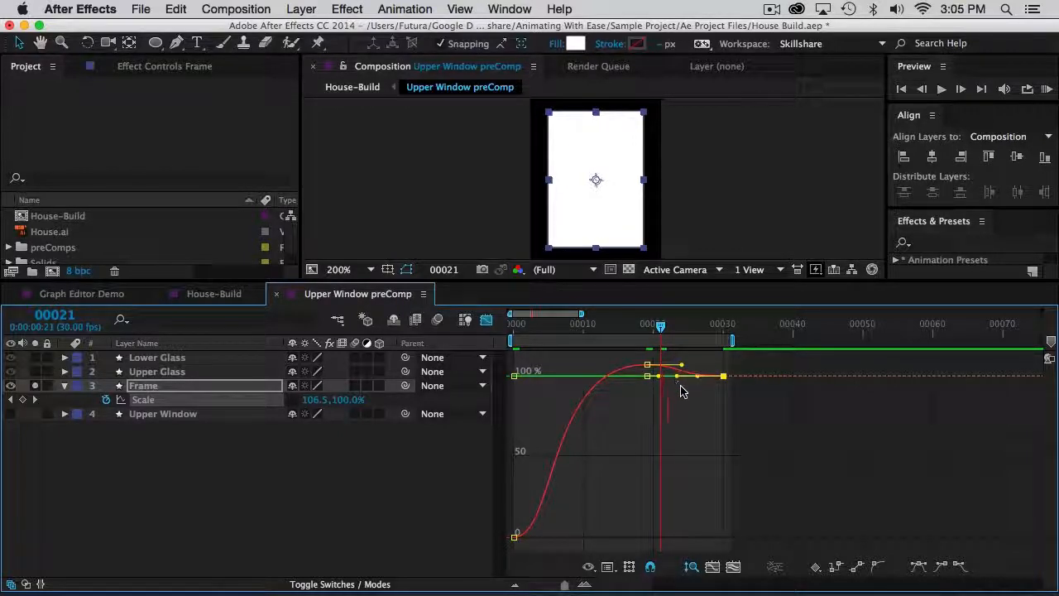
key("KP_0")
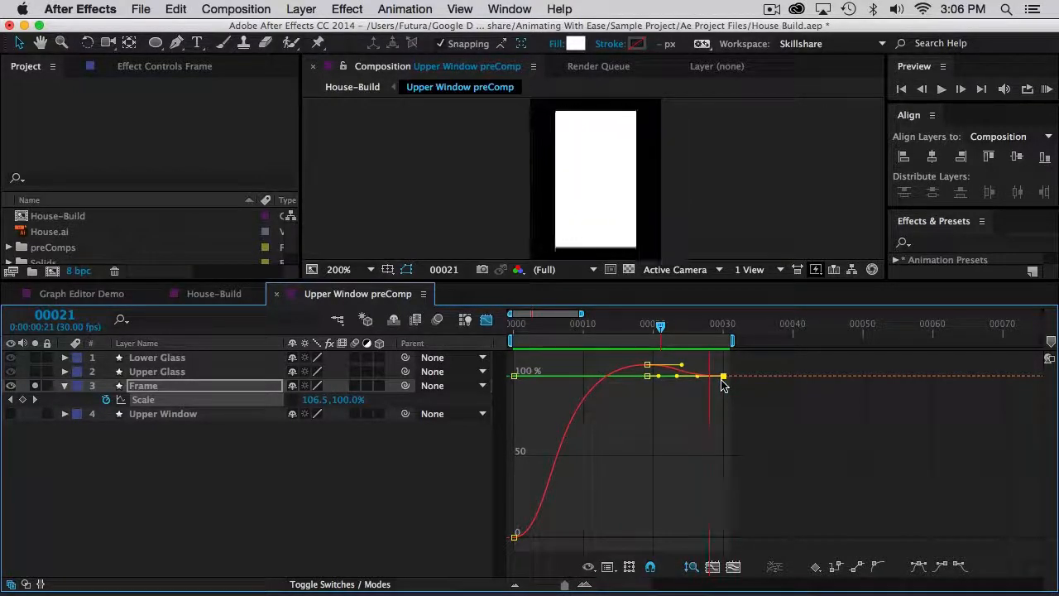
key("space")
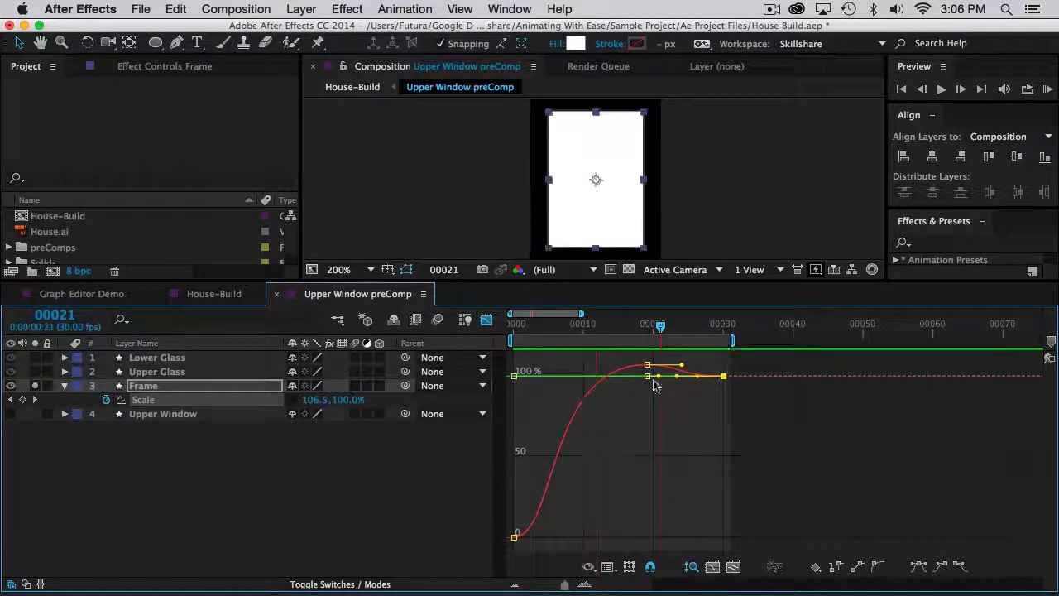
Raise the frame 19 overshoot keyframe's X scale to about 120% and preview the exaggerated stretch.
left_click_drag(647, 364, 650, 359)
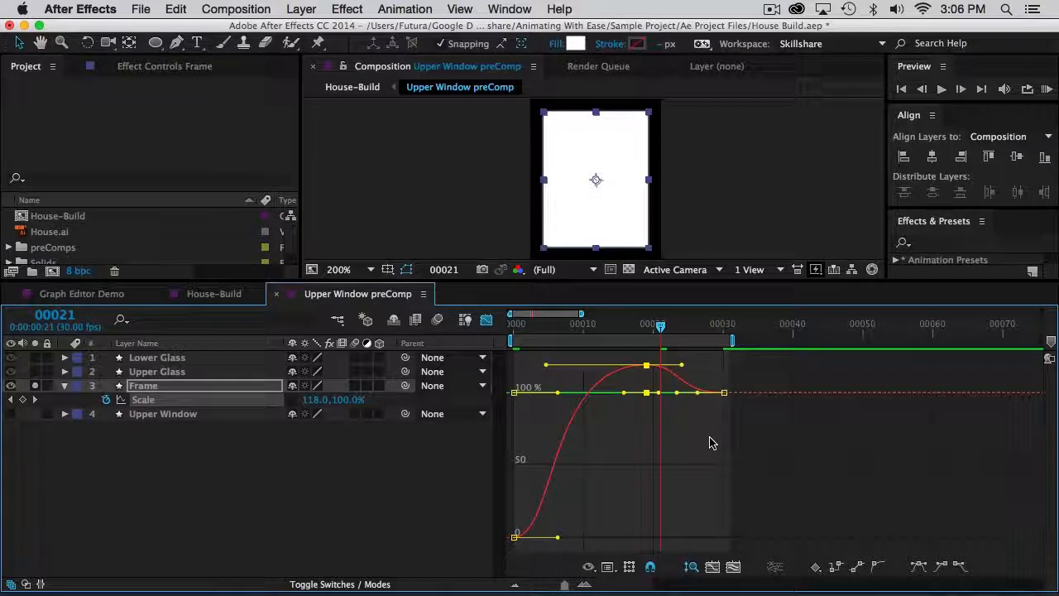
key("space")
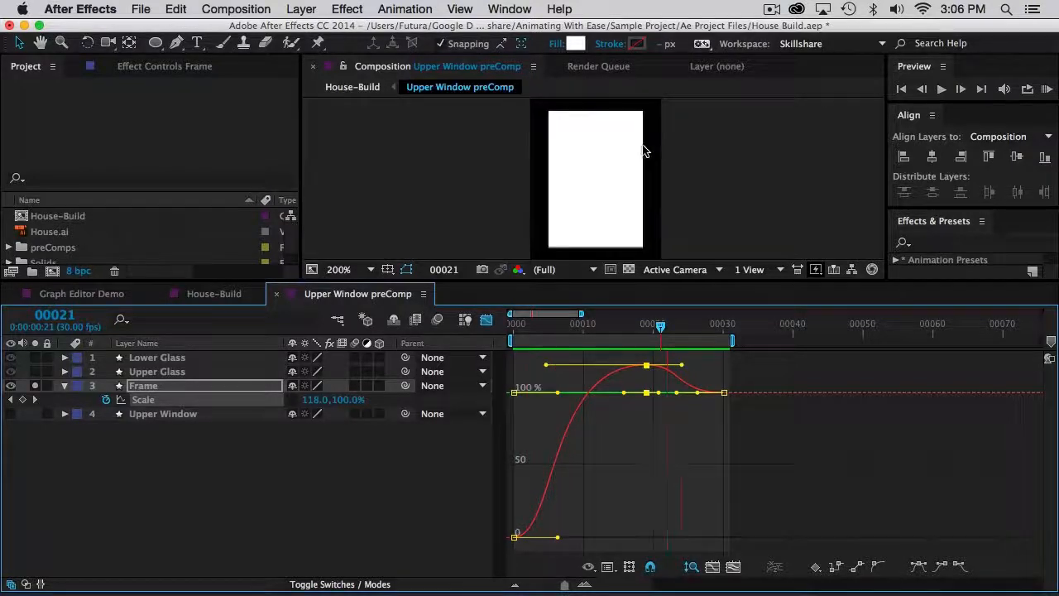
key("space")
Move the overshoot keyframe earlier to frame 13 and preview the faster stretch.
left_click_drag(647, 365, 605, 365)
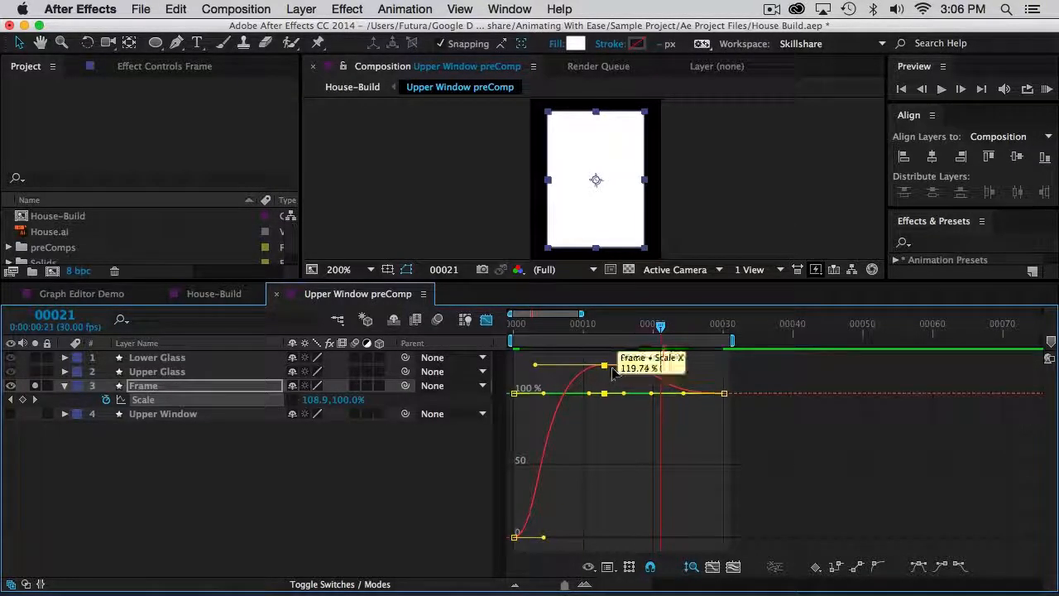
key("space")
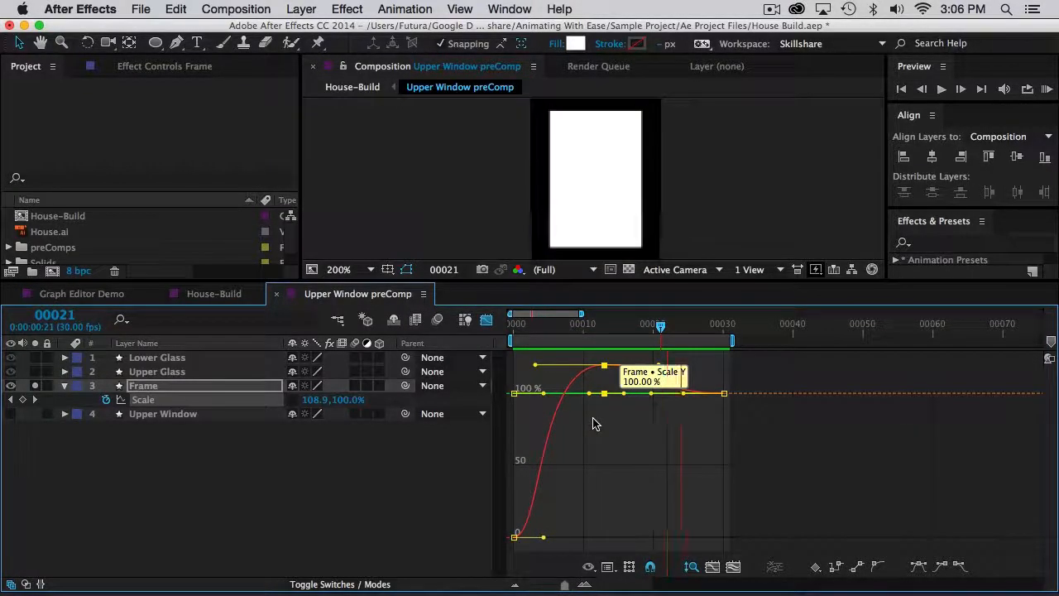
key("space")
Add a keyframe on the Scale X curve at frame 24 with the Pen tool and return to the Selection tool.
left_click_drag(686, 328, 681, 327)
key("g")
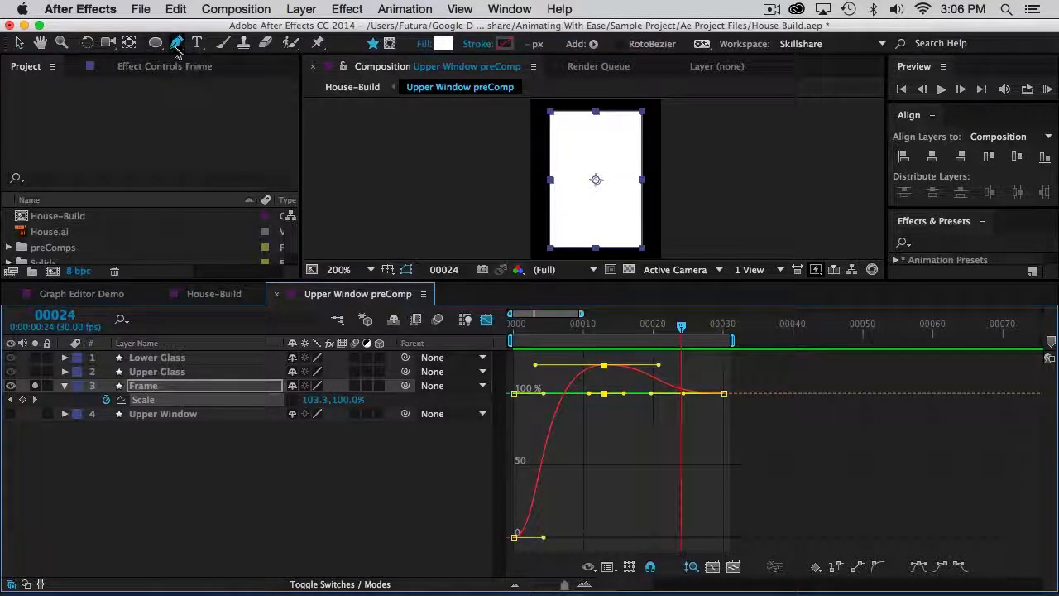
left_click(681, 390)
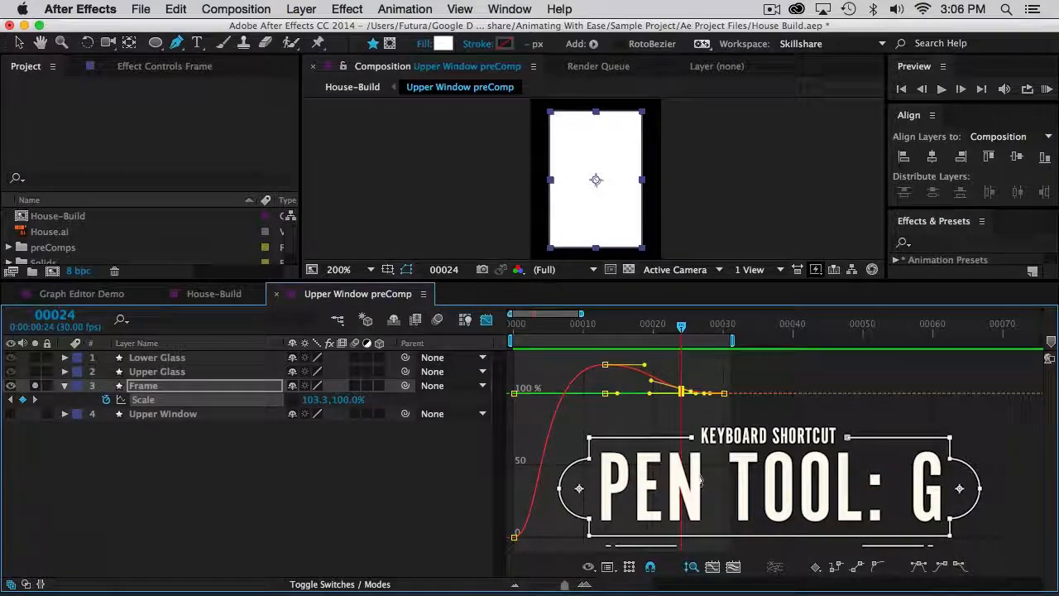
key("v")
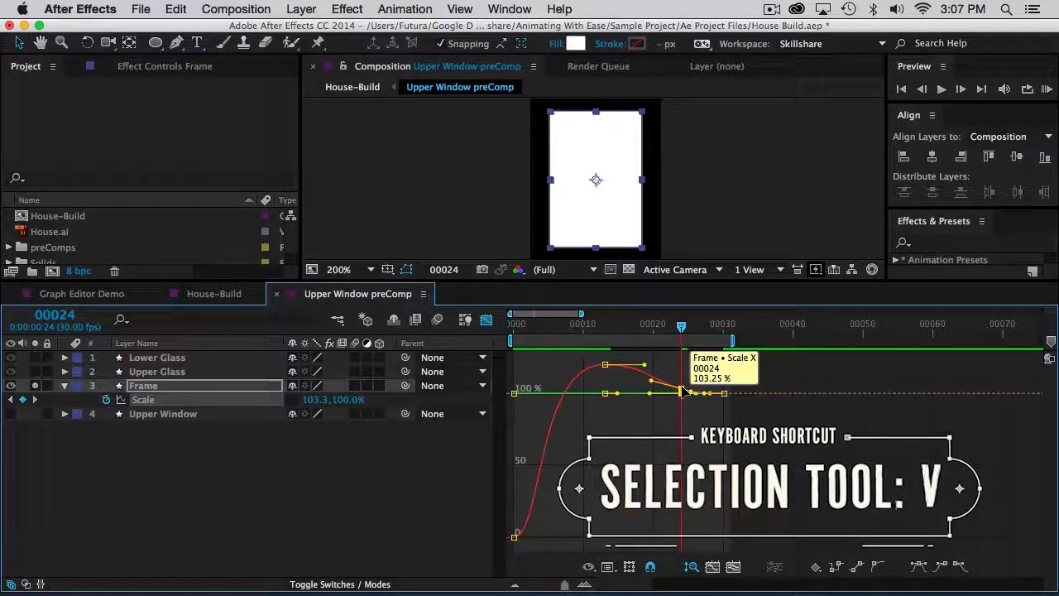
Lower the frame 24 keyframe's X scale to about 93.5% with level handles and preview the bounce.
left_click_drag(681, 391, 642, 402)
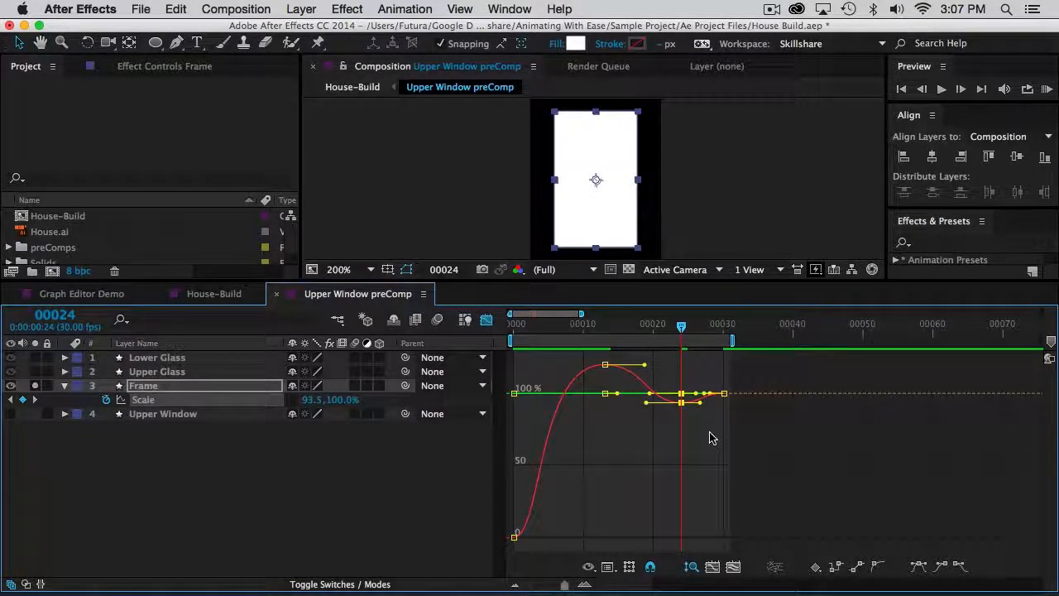
key("space")
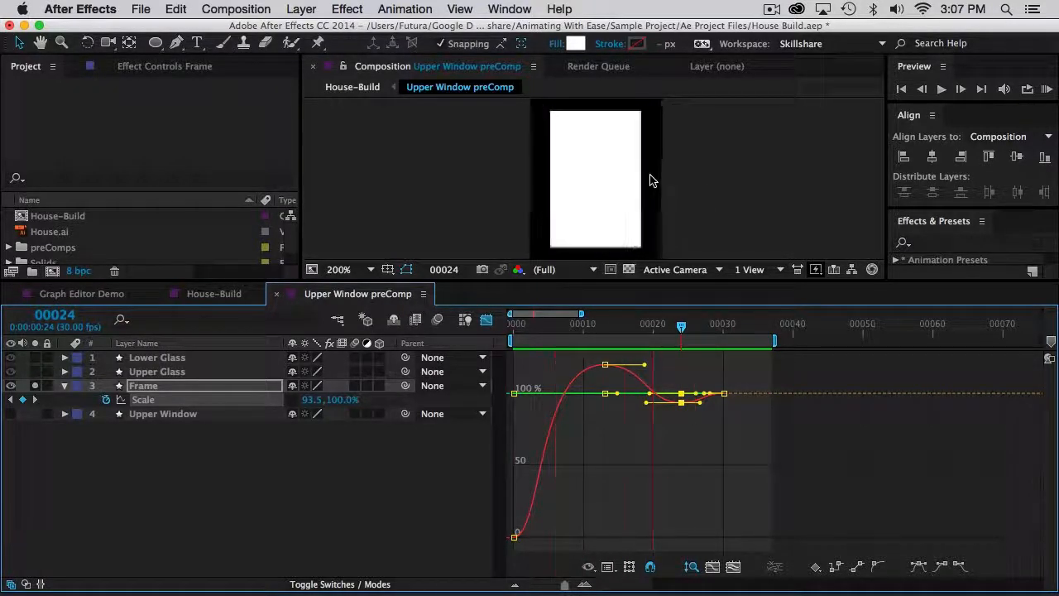
key("space")
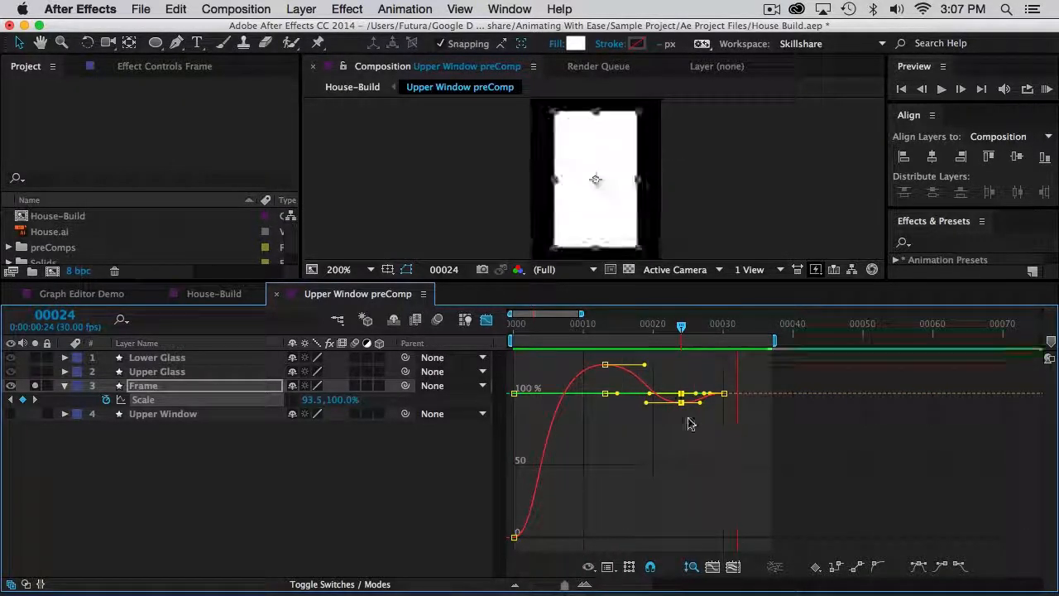
Shift the Frame's overshoot and bounce scale keyframes earlier to frames 10 and 21, and preview them with all window layers by unsoloing Frame.
left_click_drag(690, 431, 589, 371)
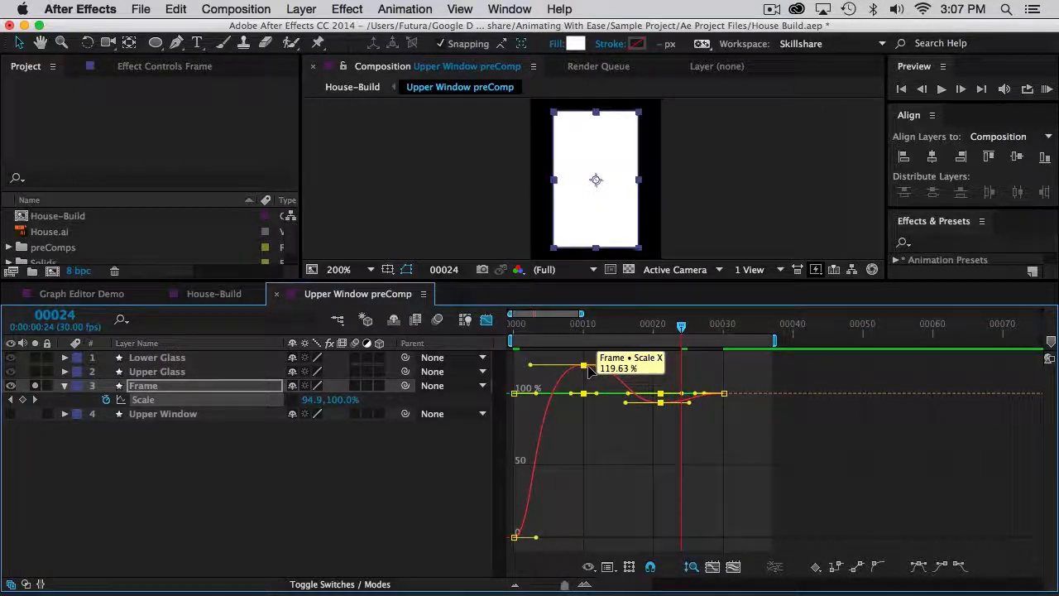
key("space")
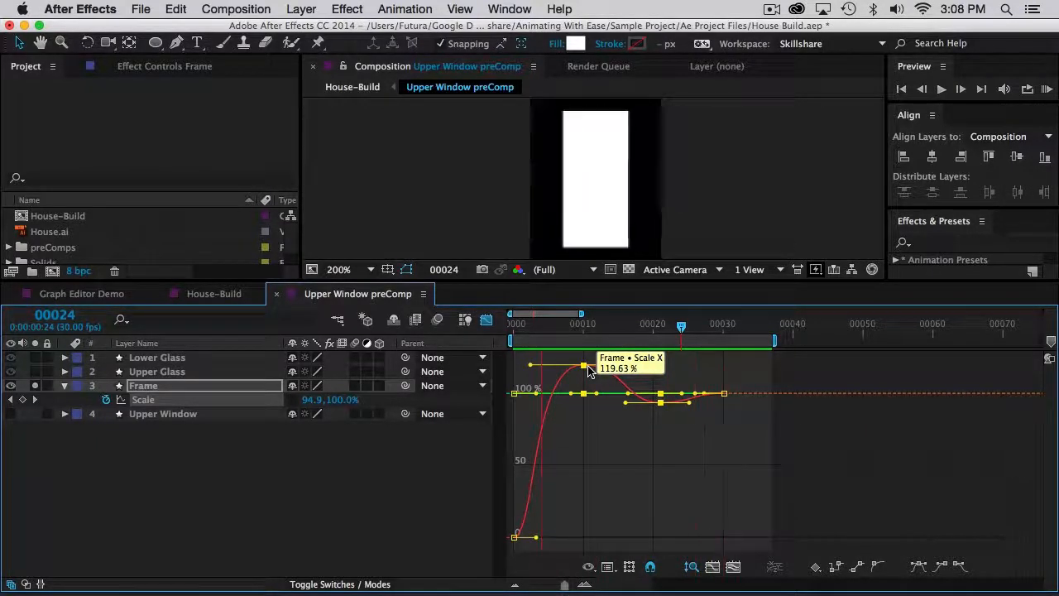
left_click(35, 387)
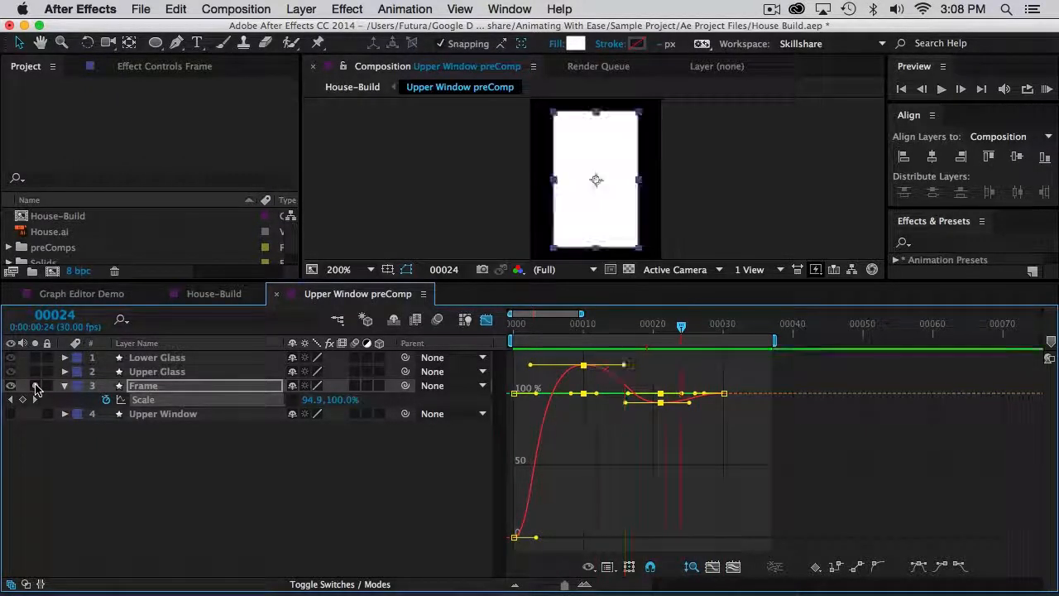
key("space")
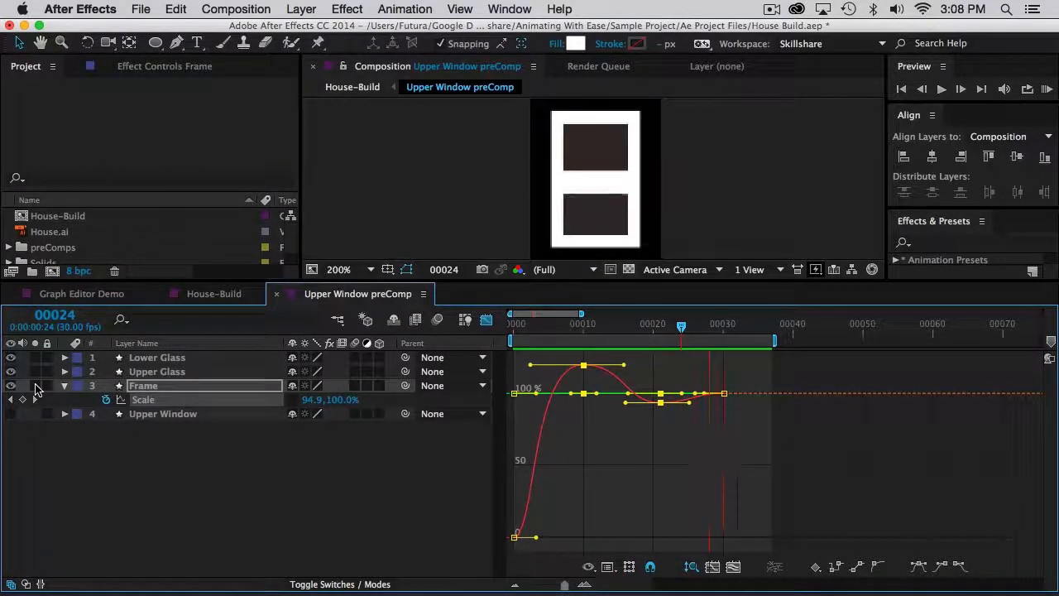
Leave the graph view and slide the Upper Glass and Lower Glass layers earlier together so Upper Glass starts at frame 4, and preview the timing.
left_click(486, 320)
left_click_drag(558, 356, 557, 372)
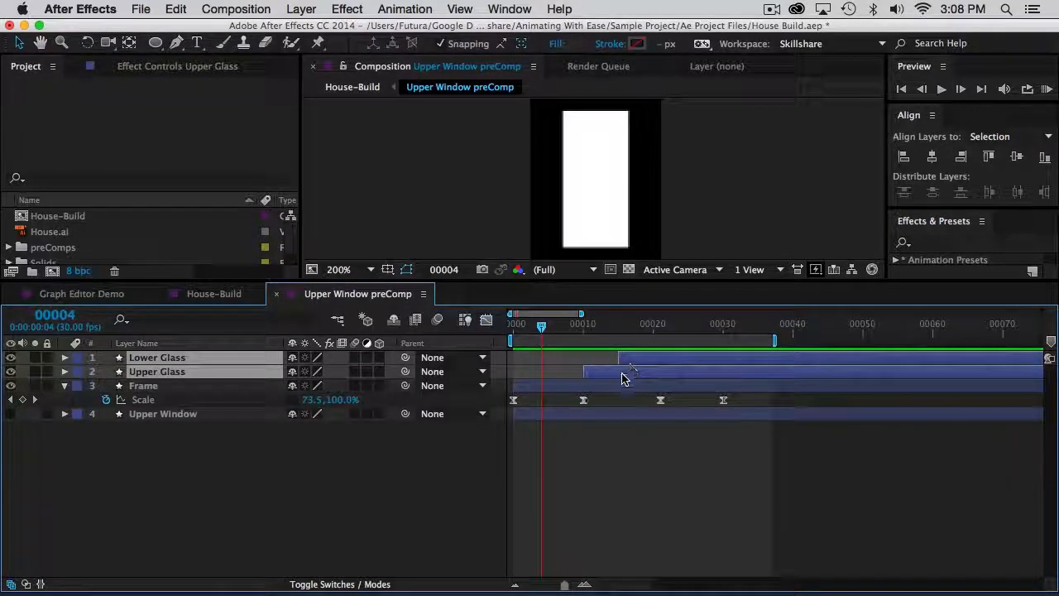
left_click(603, 462)
key("space")
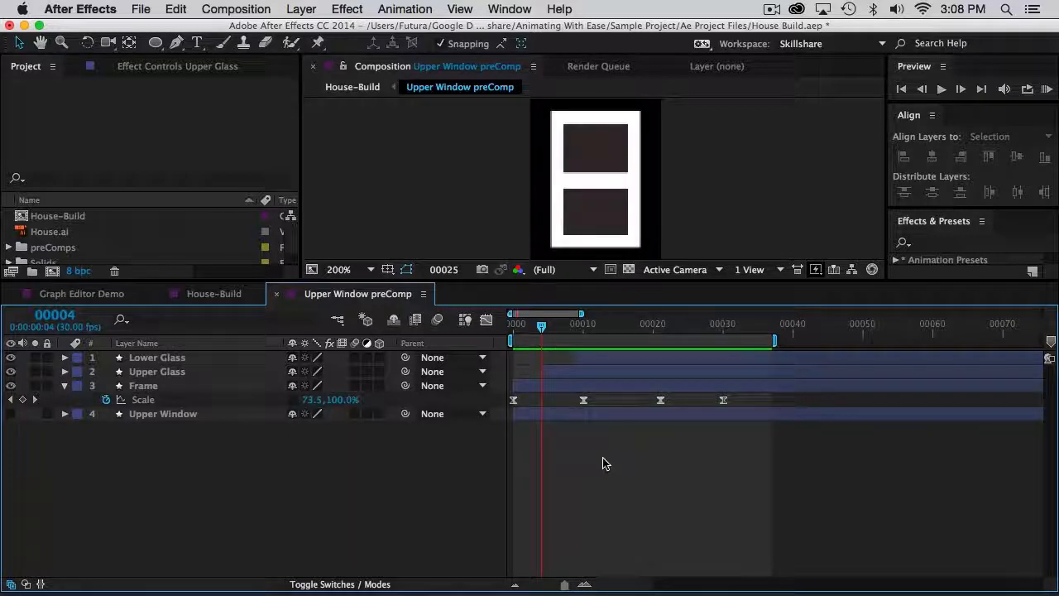
Solo the Upper Glass layer, reveal its Scale keyframes with Frame collapsed, and preview its existing animation.
left_click(569, 372)
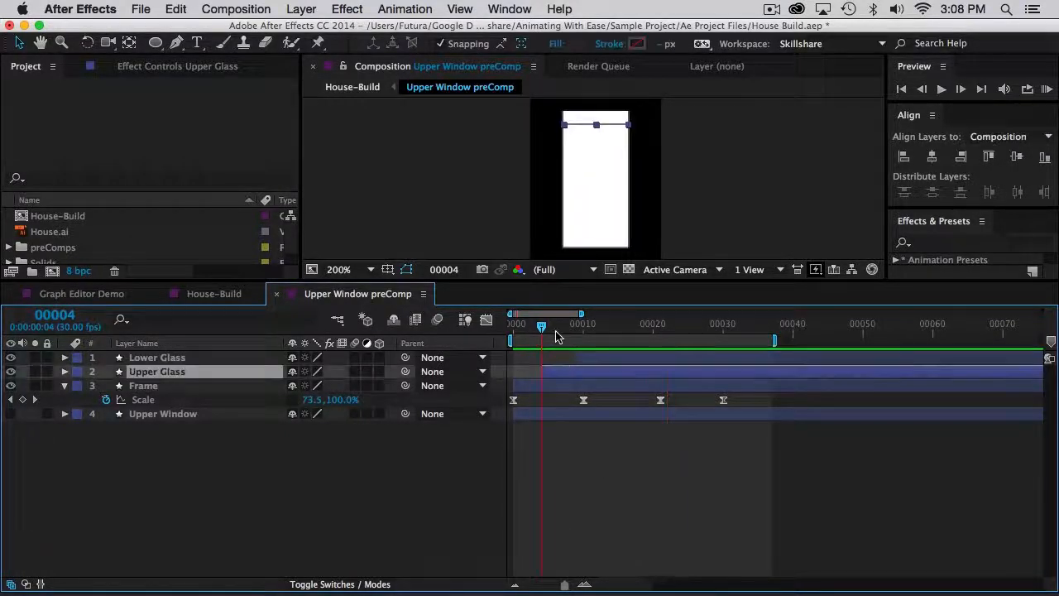
left_click_drag(547, 333, 646, 352)
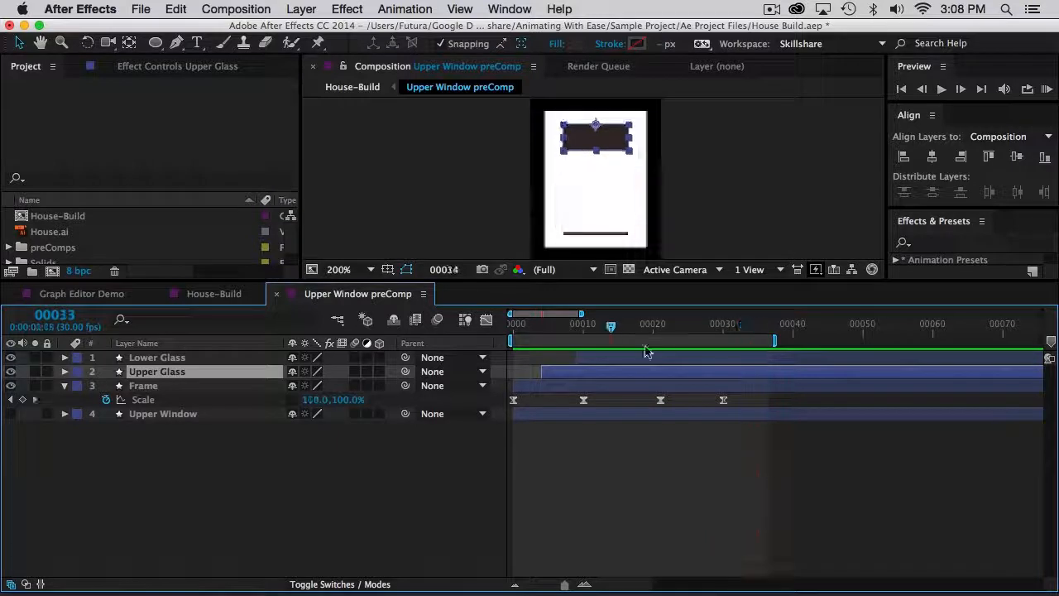
left_click(35, 372)
left_click(64, 385)
left_click(159, 372)
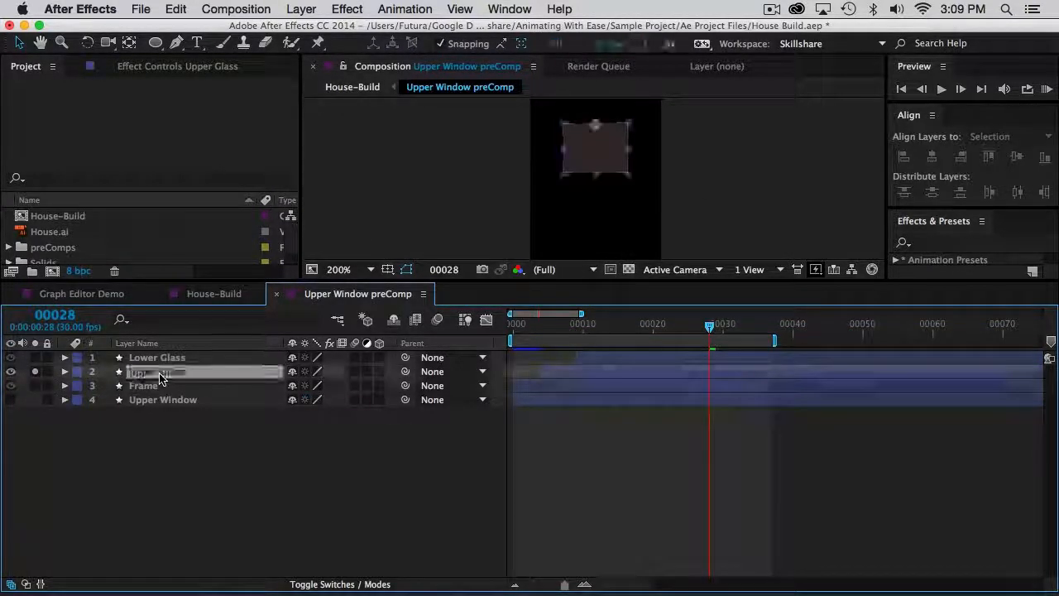
key("s")
key("k")
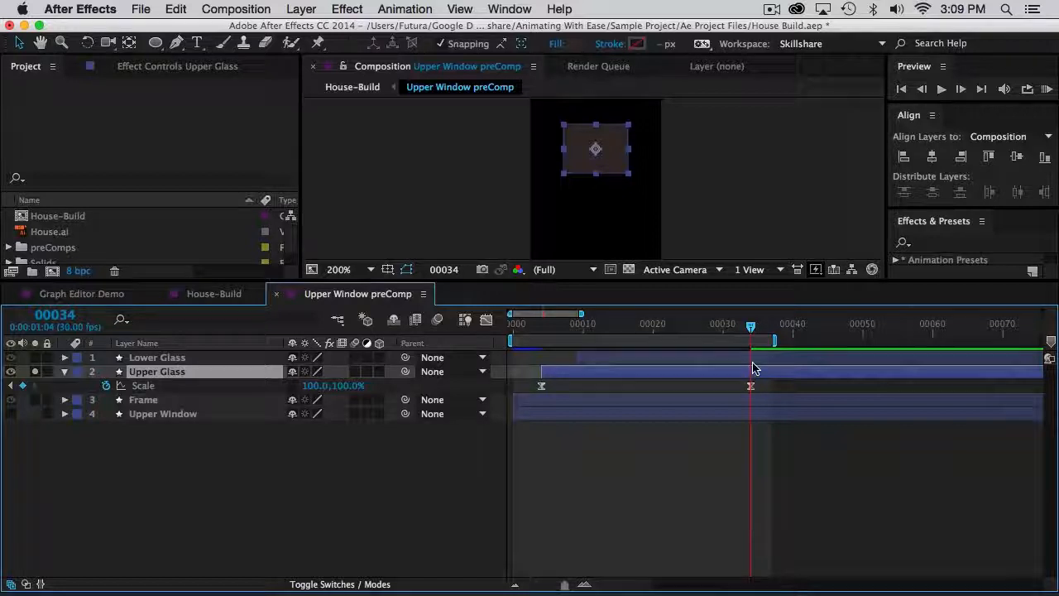
key("space")
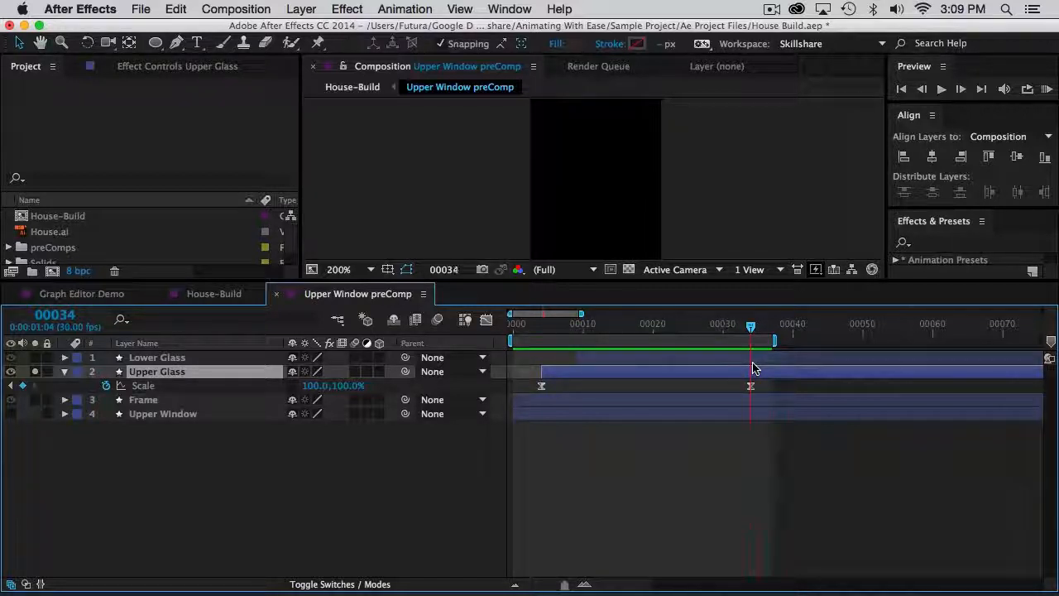
key("space")
Set the X scale of Upper Glass to 0% at its frame 4 keyframe and preview the growth.
left_click_drag(746, 331, 547, 341)
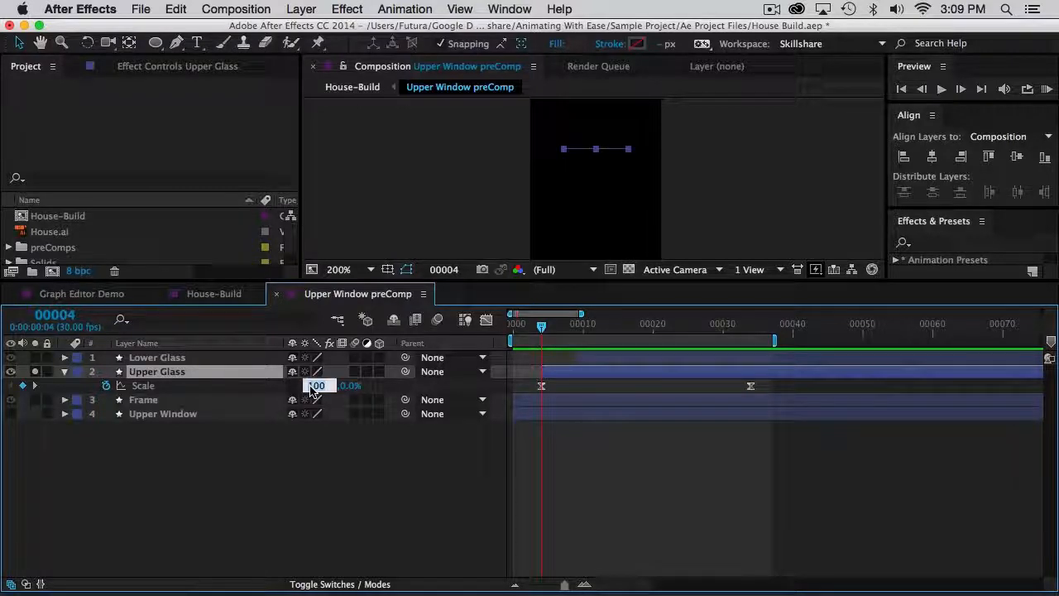
key("Return")
key("space")
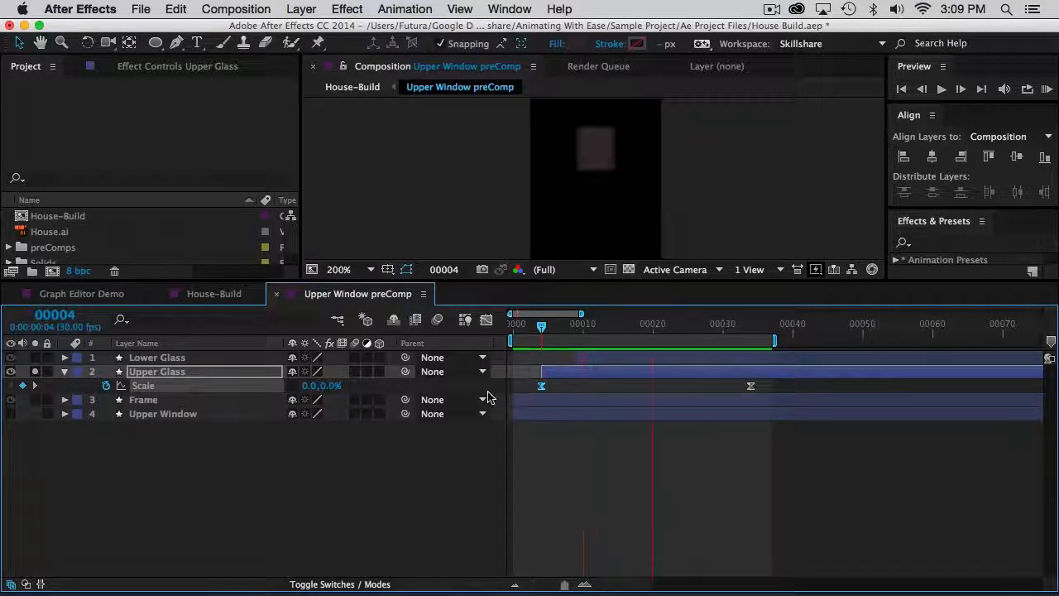
Apply Easy Ease to both Upper Glass Scale keyframes in the Graph Editor and preview the motion.
left_click(487, 320)
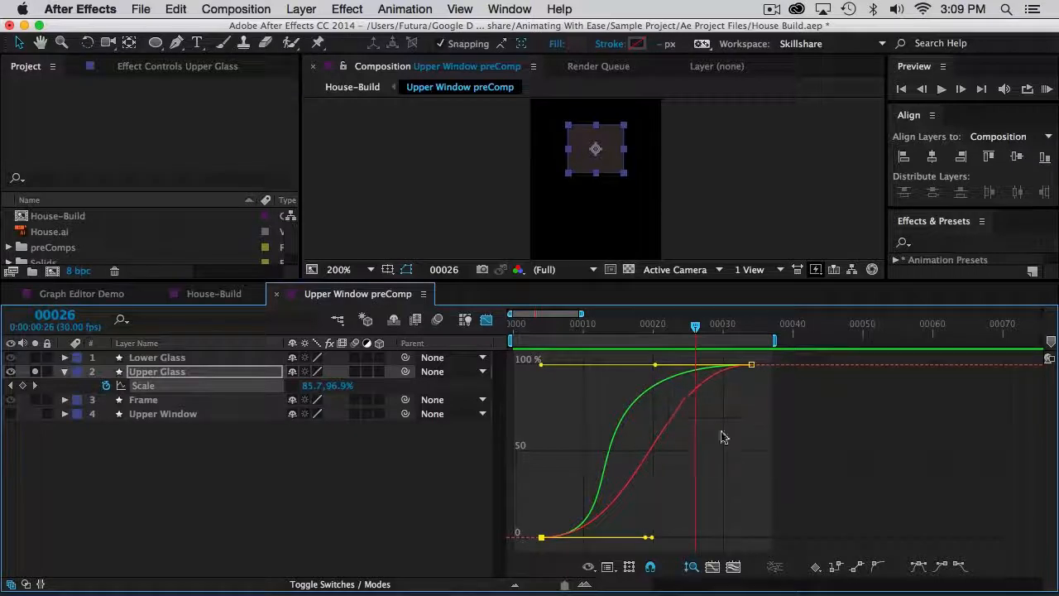
left_click_drag(766, 359, 534, 541)
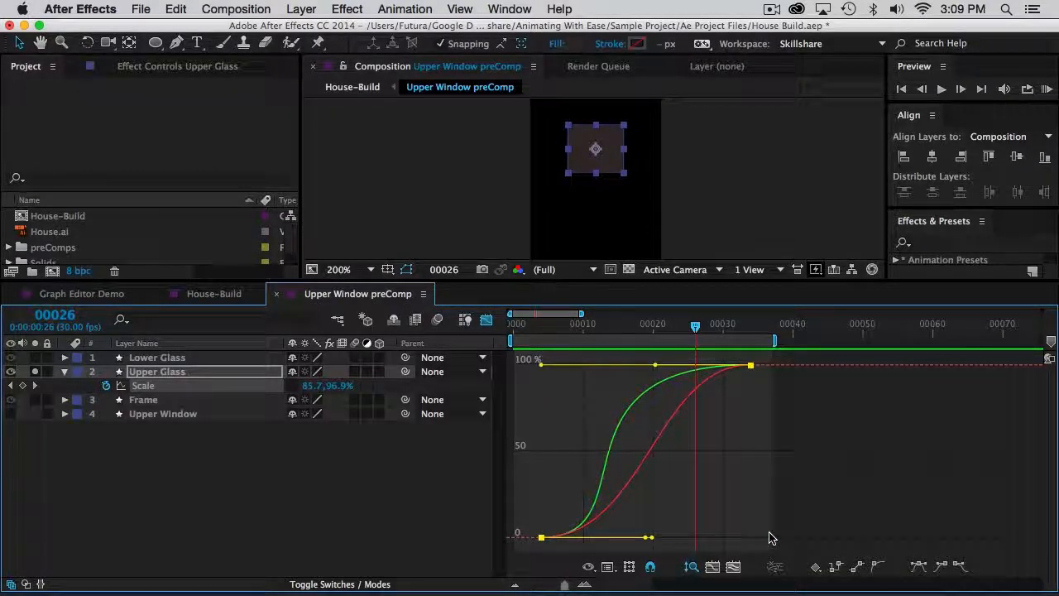
key("F9")
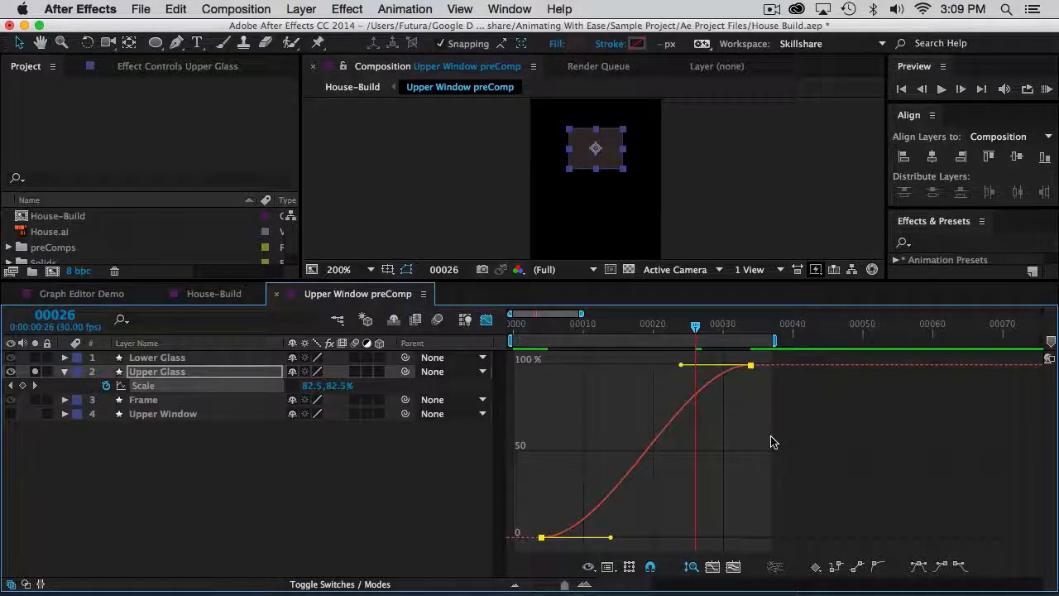
key("space")
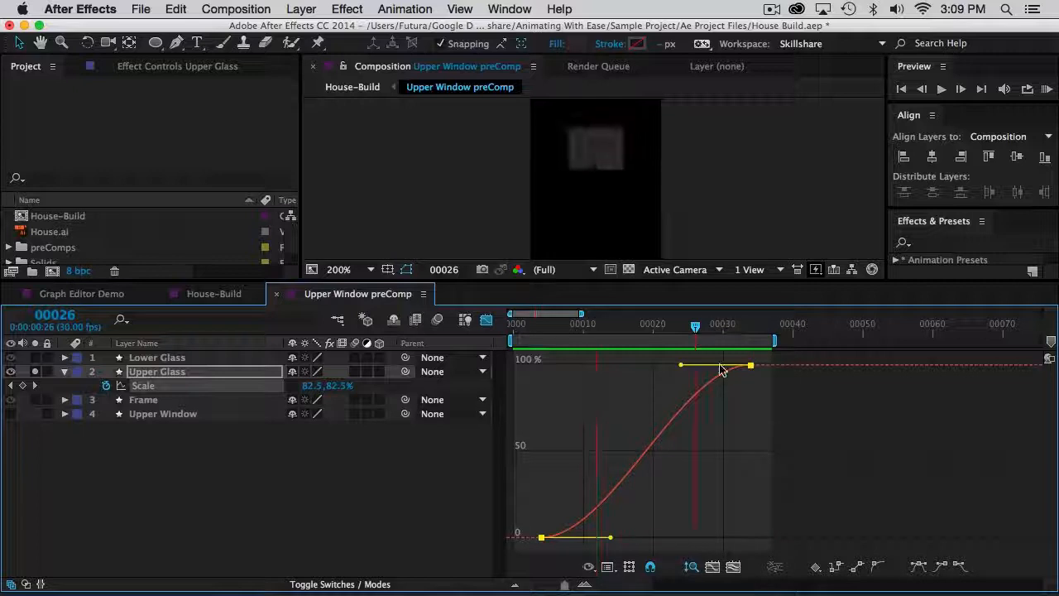
Add a keyframe to the Upper Glass scale curve at frame 23 with the Pen tool and return to the Selection tool.
left_click_drag(652, 329, 673, 328)
mouse_move(676, 424)
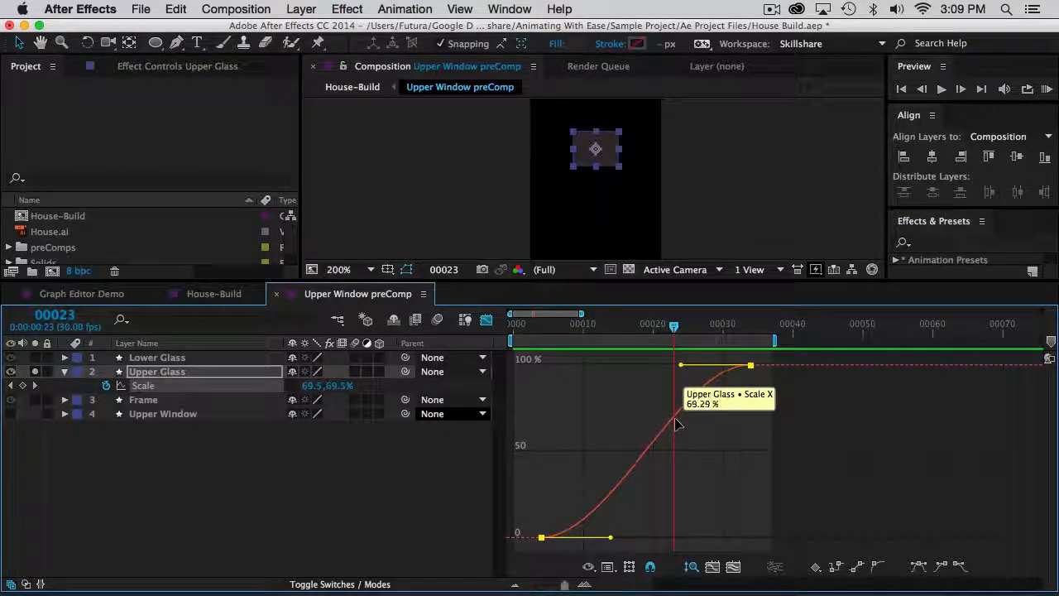
key("g")
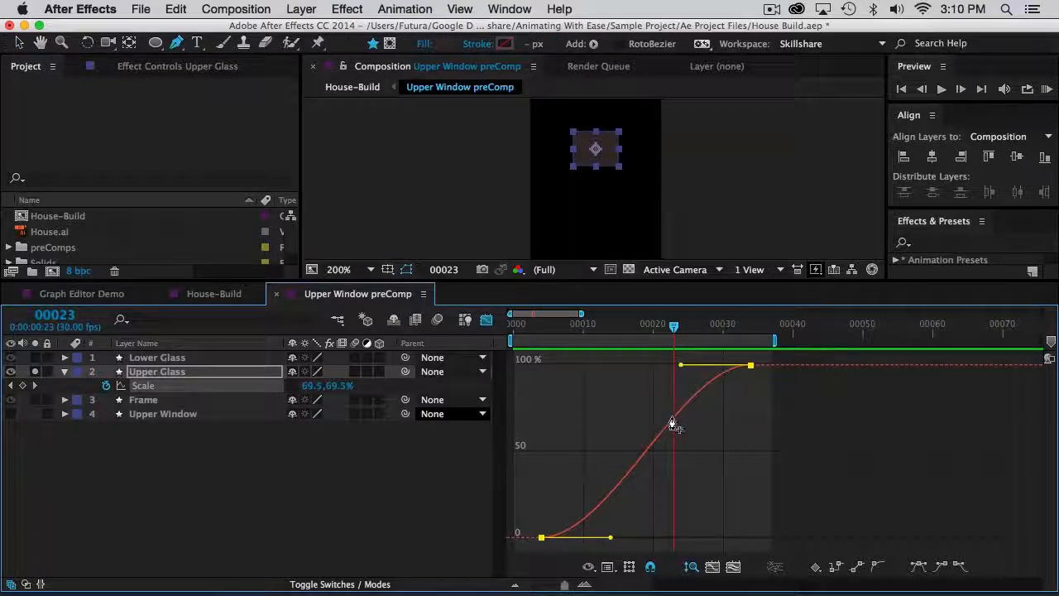
left_click(675, 423)
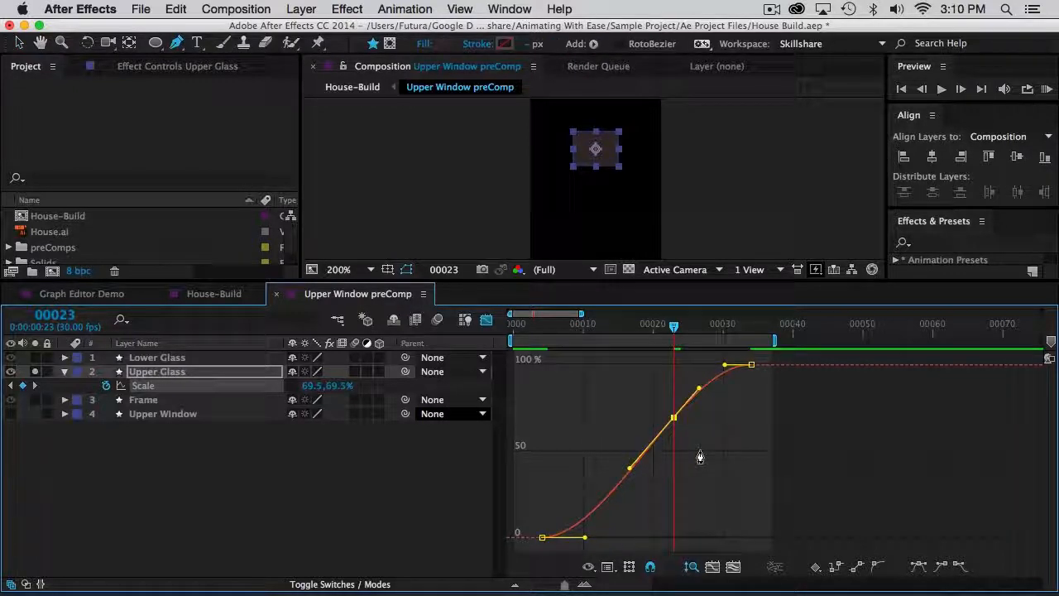
key("v")
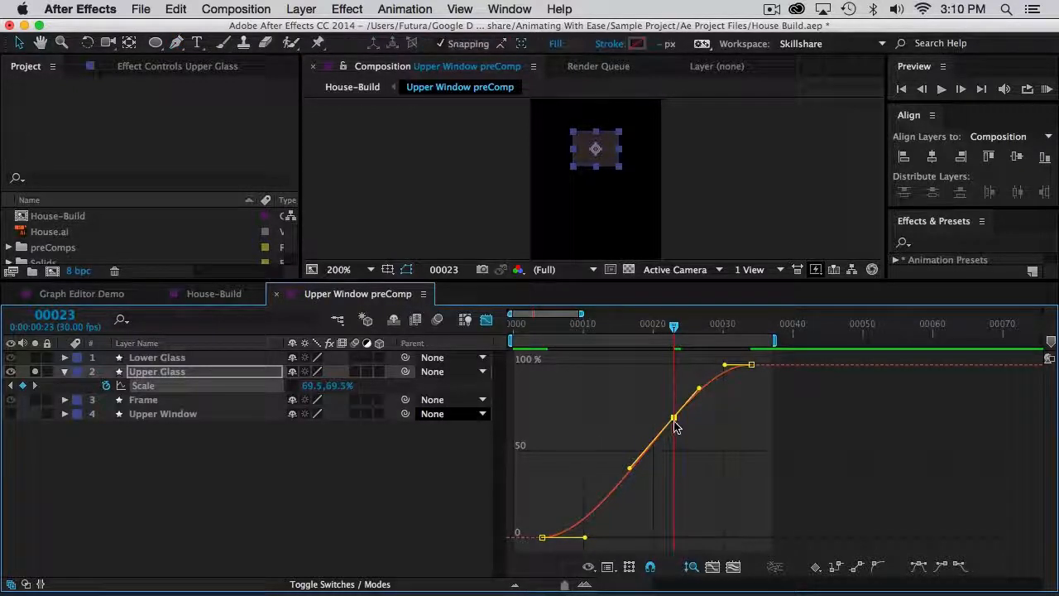
Raise the frame 23 keyframe's X scale to about 116.8% with level handles and its Y scale to 100%.
left_click_drag(674, 417, 674, 358)
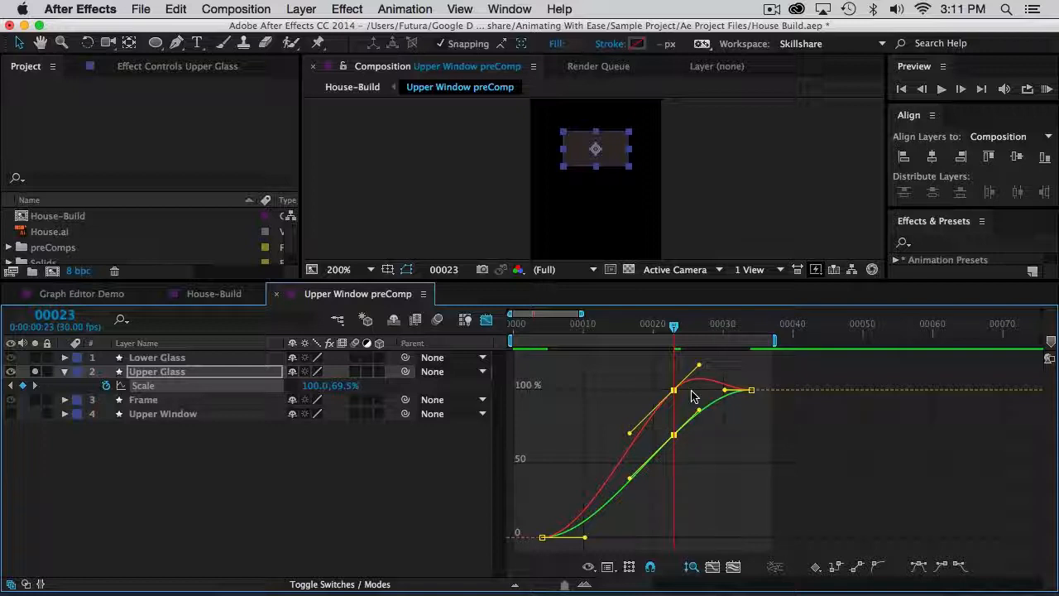
left_click_drag(674, 390, 708, 387)
left_click_drag(674, 430, 675, 390)
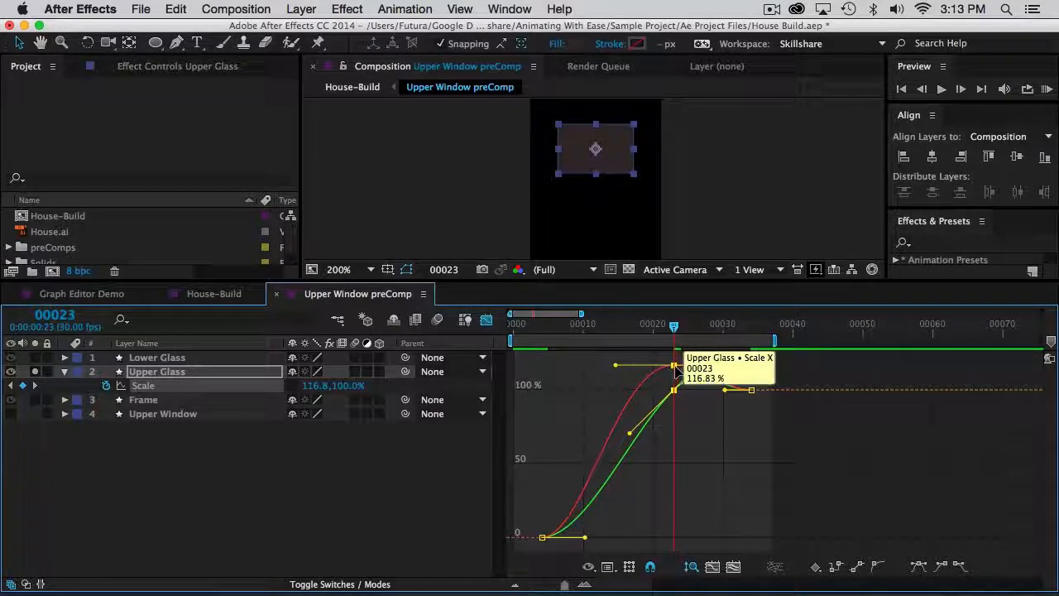
left_click(680, 400)
left_click(674, 390)
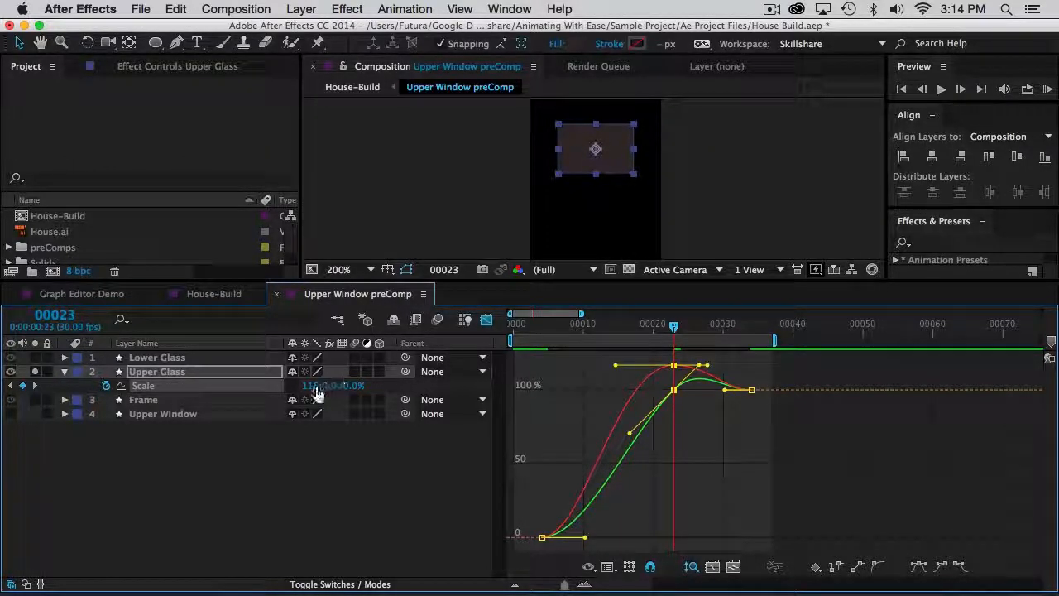
Match the frame 23 keyframe's Y scale to its X scale by copying the value 116.8291.
left_click(318, 387)
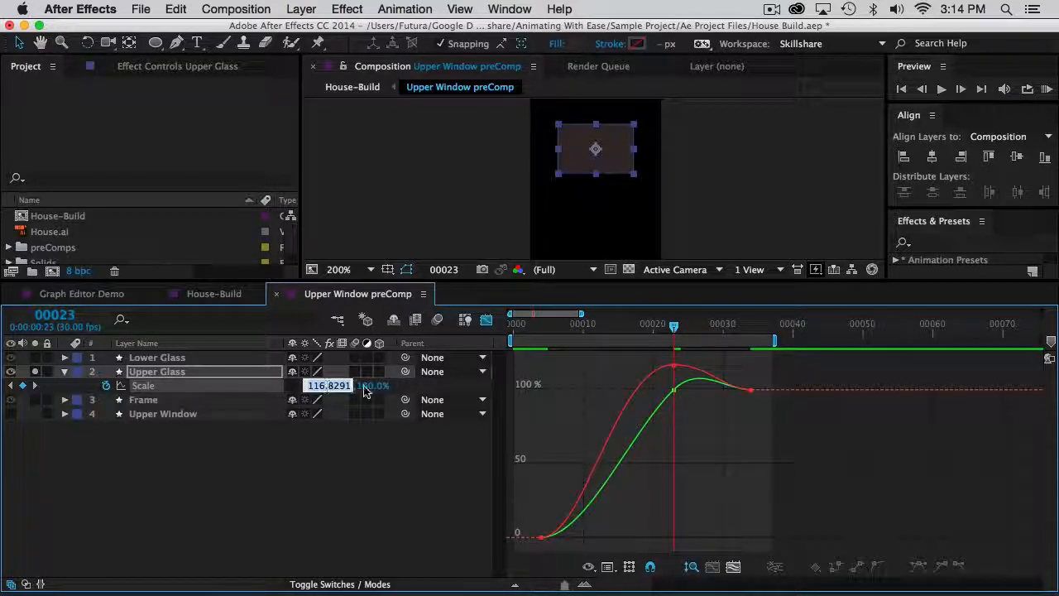
left_click(367, 387)
left_click(345, 388)
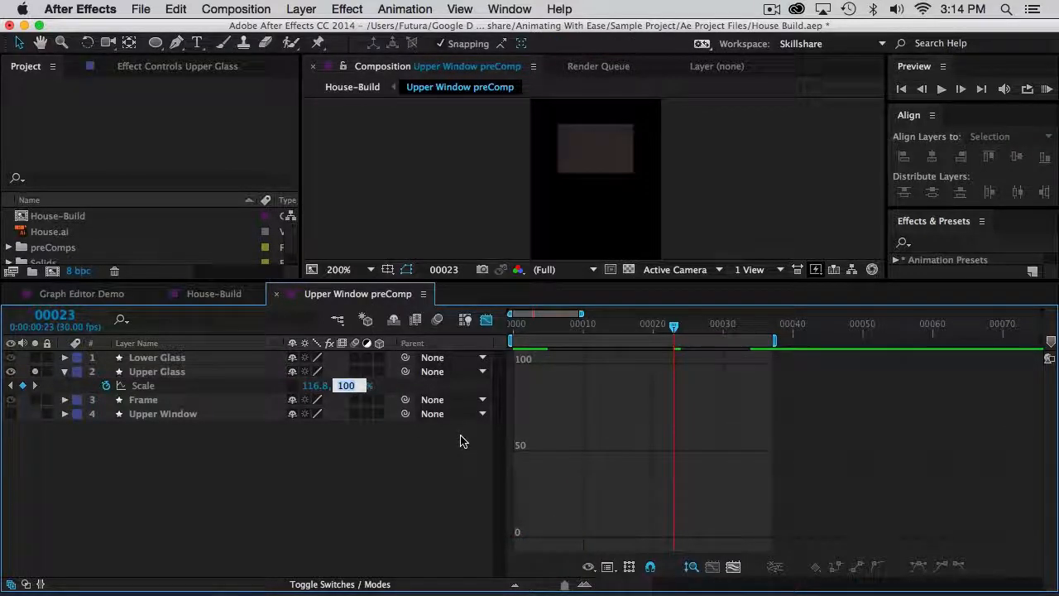
key("Return")
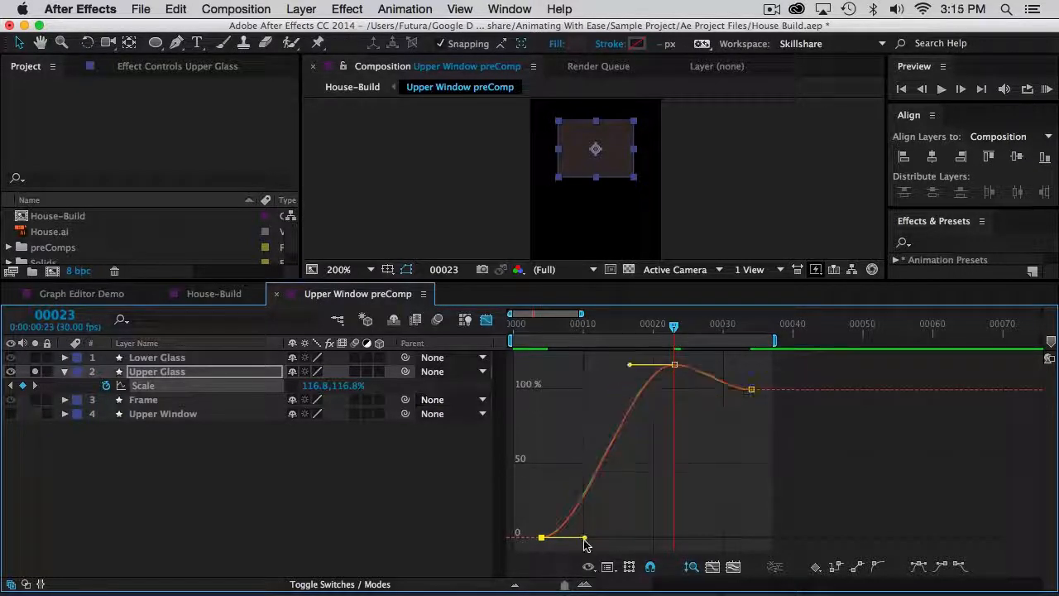
Preview the Upper Glass overshoot and move its peak keyframe earlier to frame 13.
left_click_drag(586, 539, 583, 539)
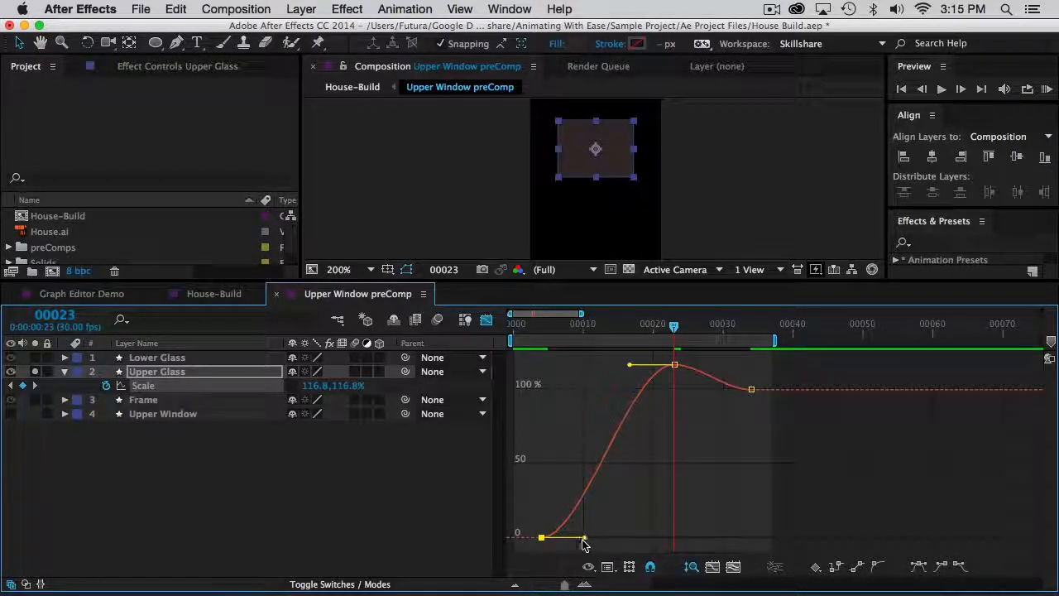
key("space")
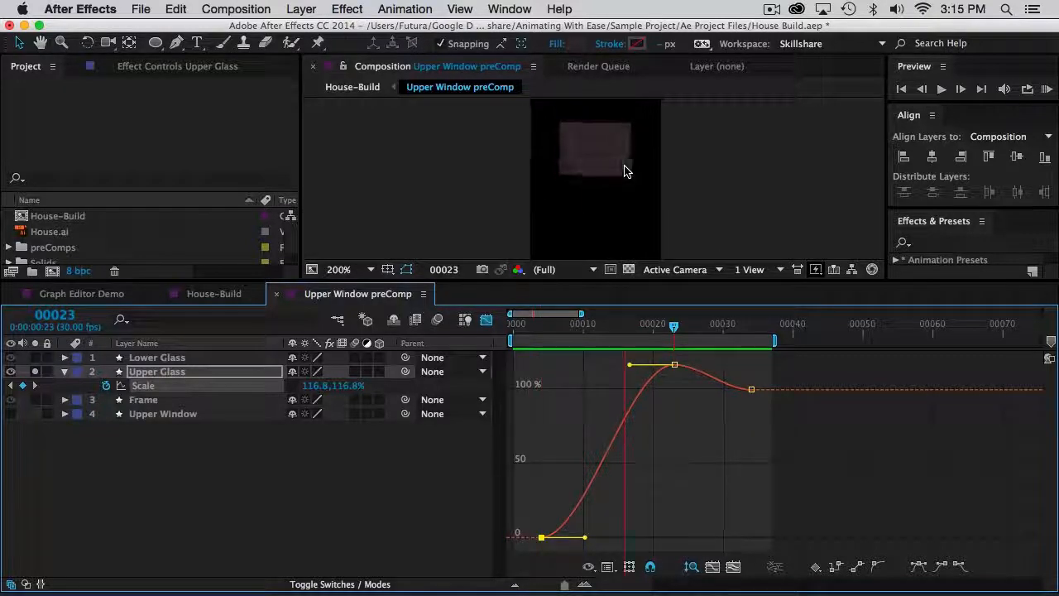
key("space")
left_click_drag(675, 365, 598, 369)
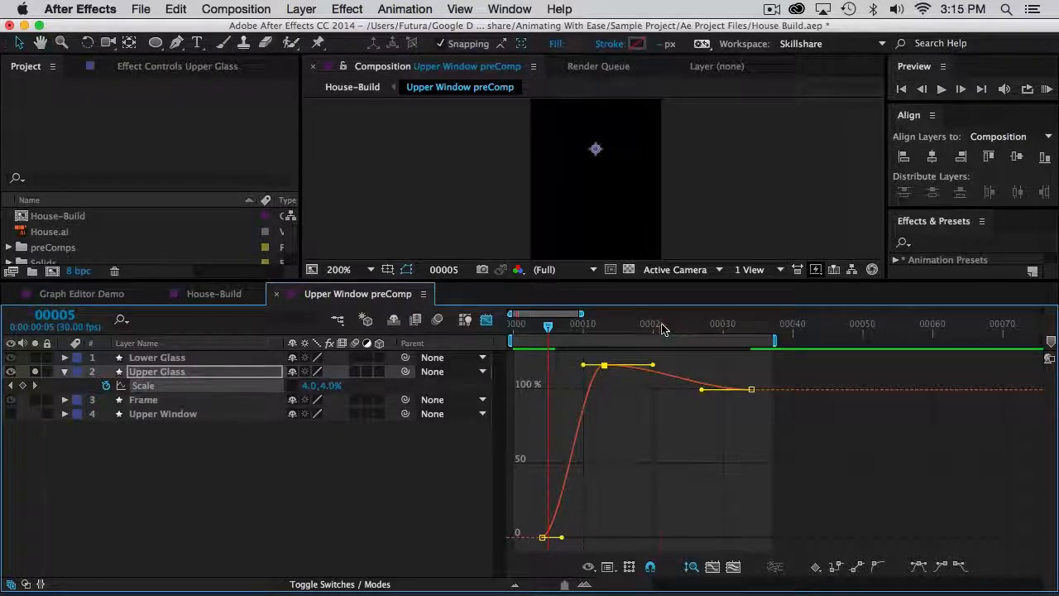
Add an Upper Glass Scale keyframe at frame 27 and lower it to about 89.2% with level handles.
left_click_drag(662, 329, 701, 327)
left_click(23, 386)
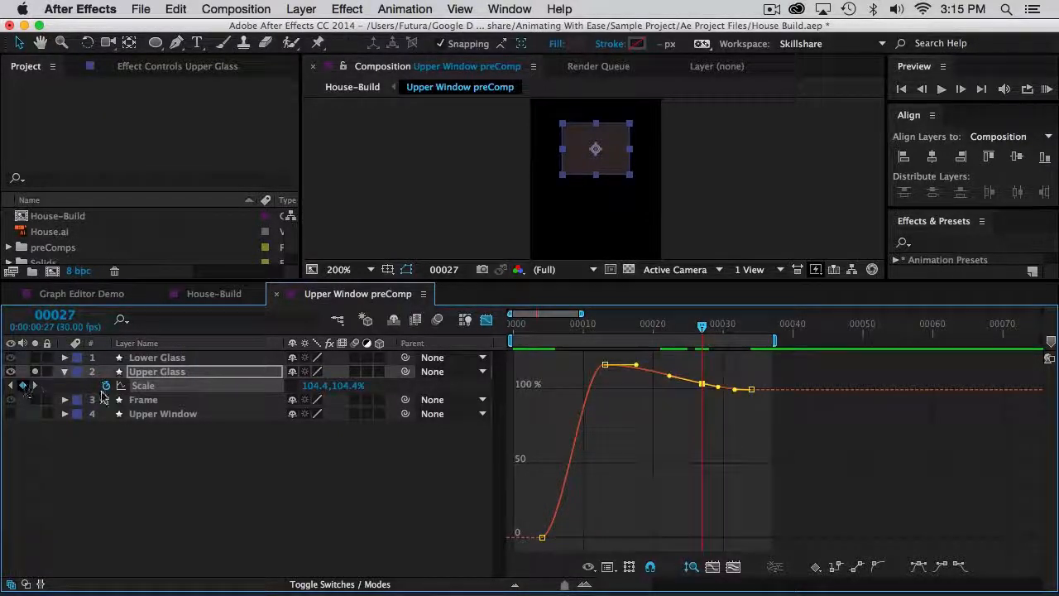
left_click_drag(702, 385, 702, 407)
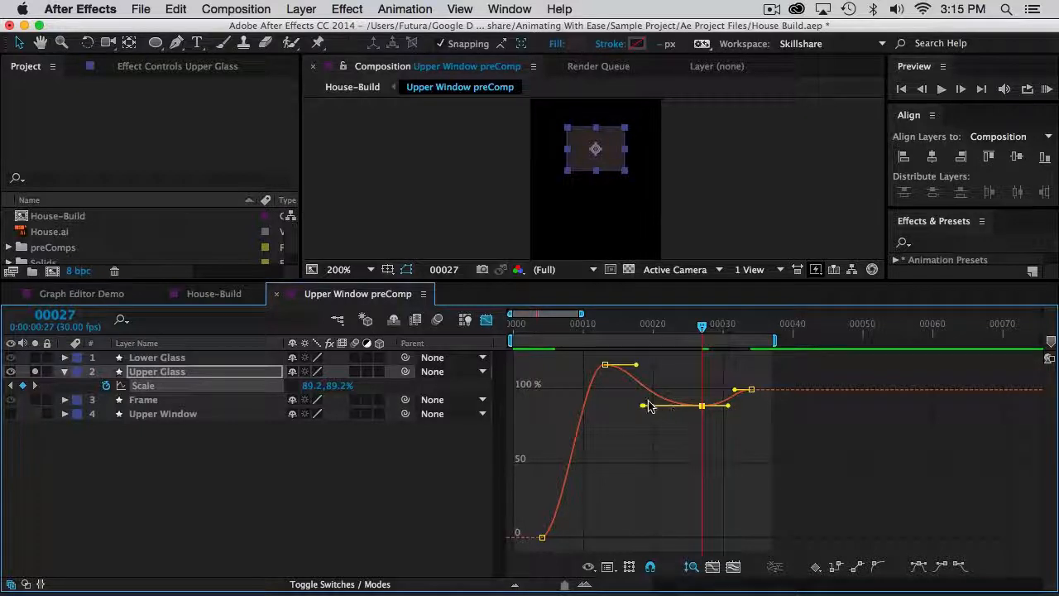
Lengthen the horizontal handles on both sides of the frame 13 peak keyframe to speed up the rise and smooth the fall.
left_click(604, 365)
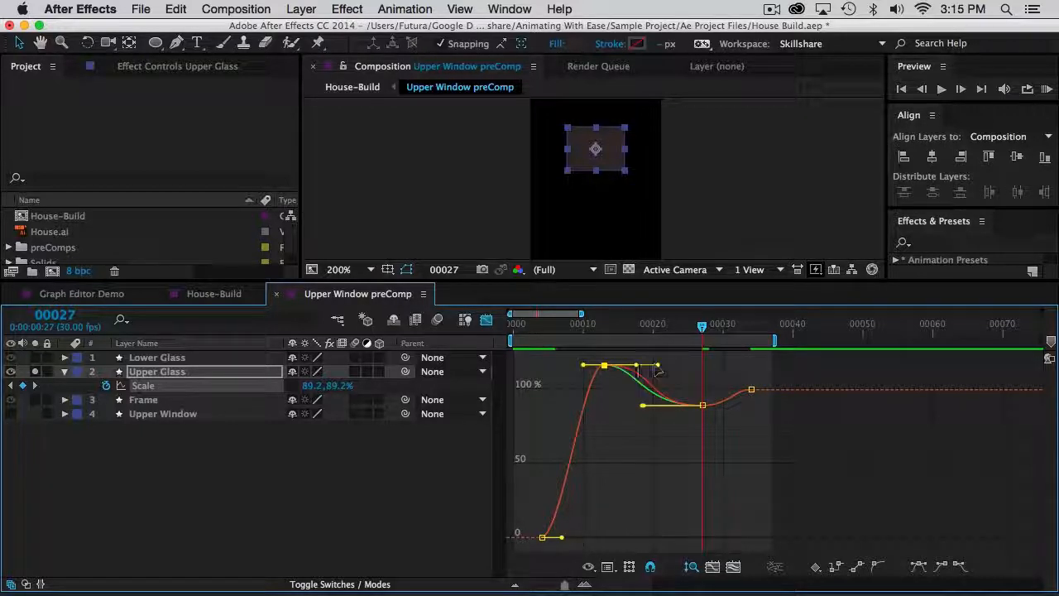
left_click_drag(648, 369, 658, 368)
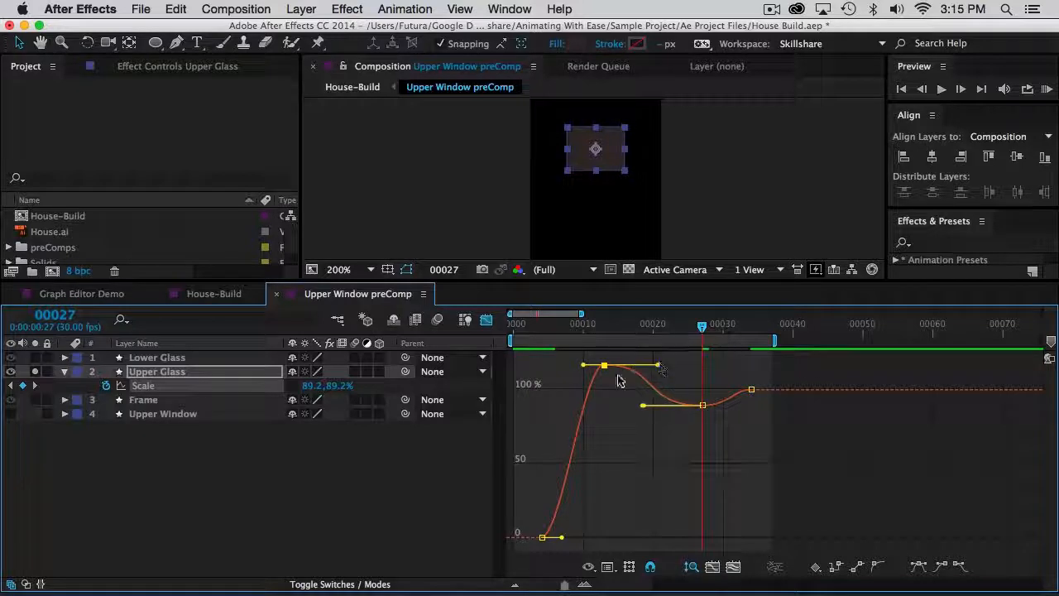
left_click_drag(583, 365, 552, 370)
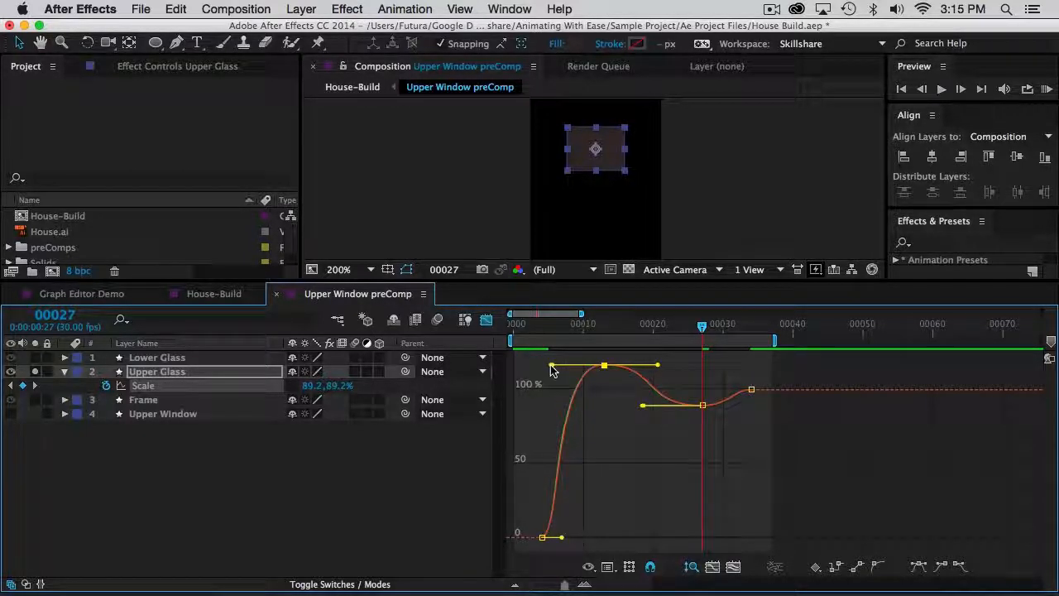
Preview the Upper Glass bounce, raise its frame 27 Scale keyframe to about 93.7%, and preview the softer dip.
key("space")
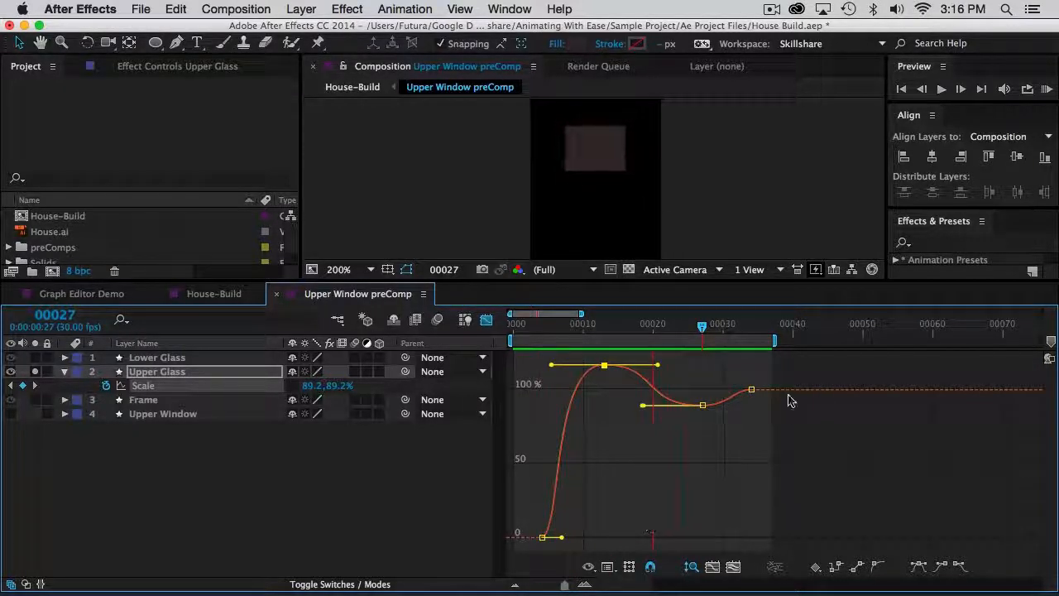
key("space")
left_click(702, 405)
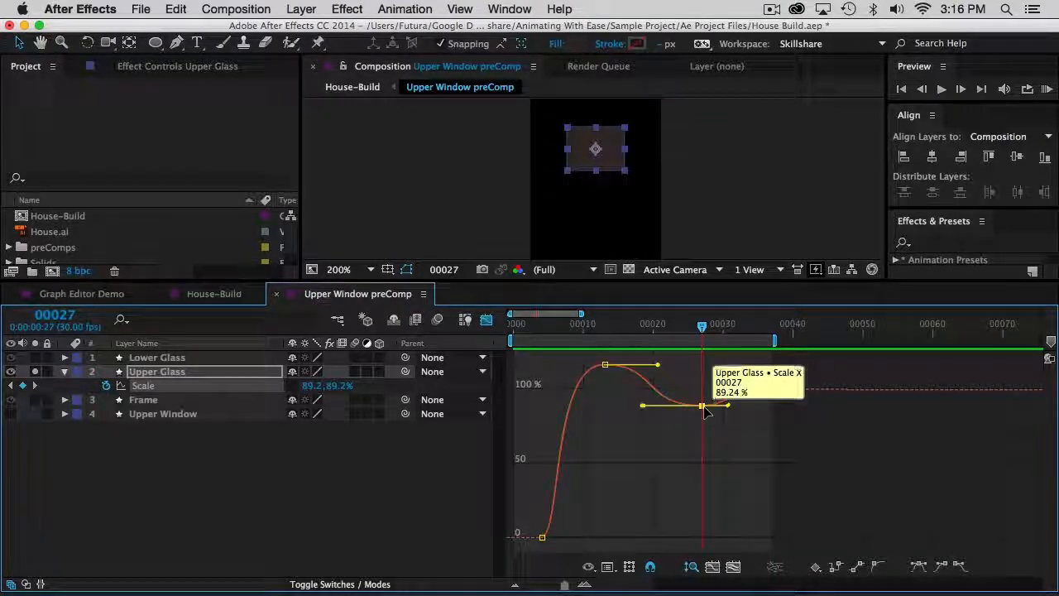
left_click_drag(702, 405, 704, 401)
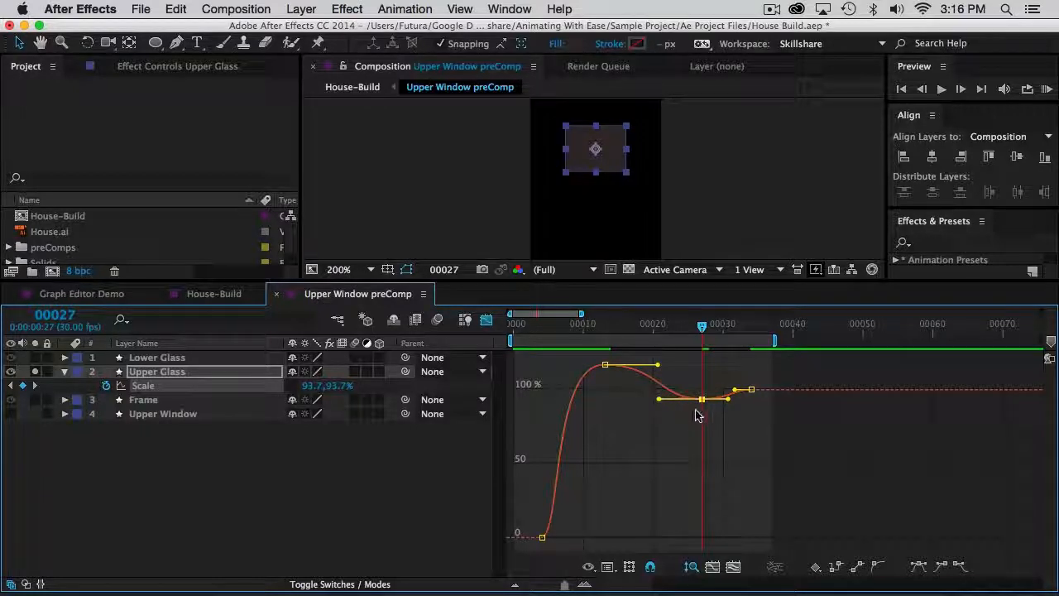
key("space")
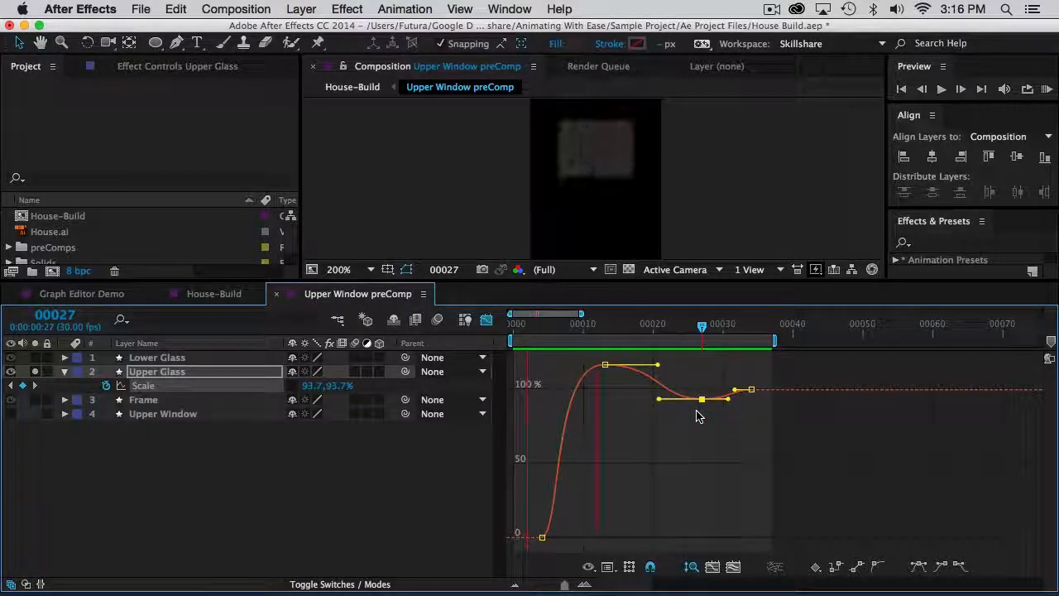
key("space")
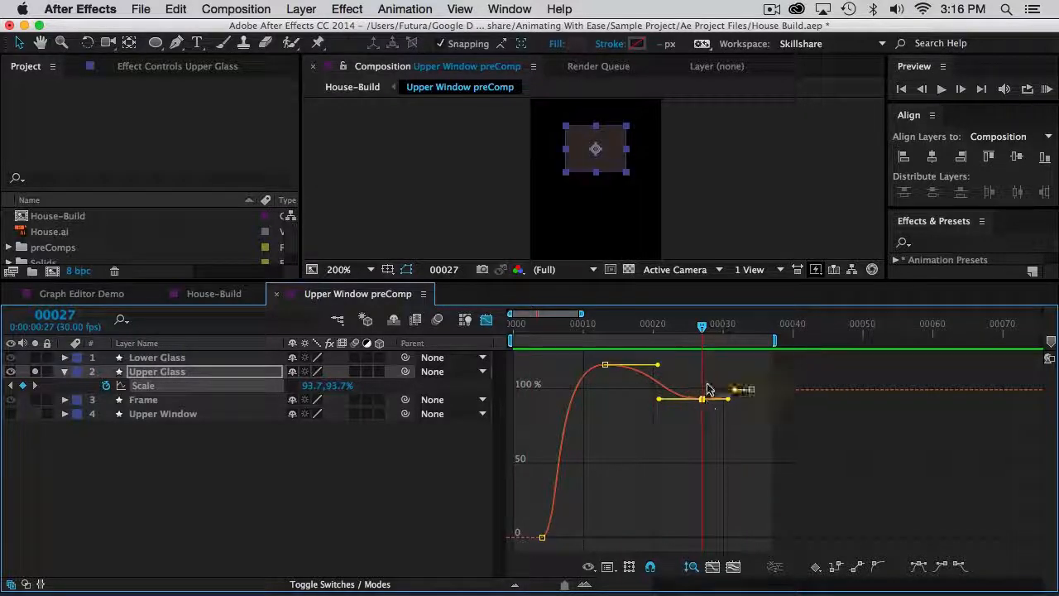
Move the Upper Glass dip keyframe to frame 24, shorten the frame 13 peak's outgoing handle, lower the peak slightly, and preview.
mouse_move(704, 402)
left_click_drag(703, 401, 683, 401)
left_click(605, 365)
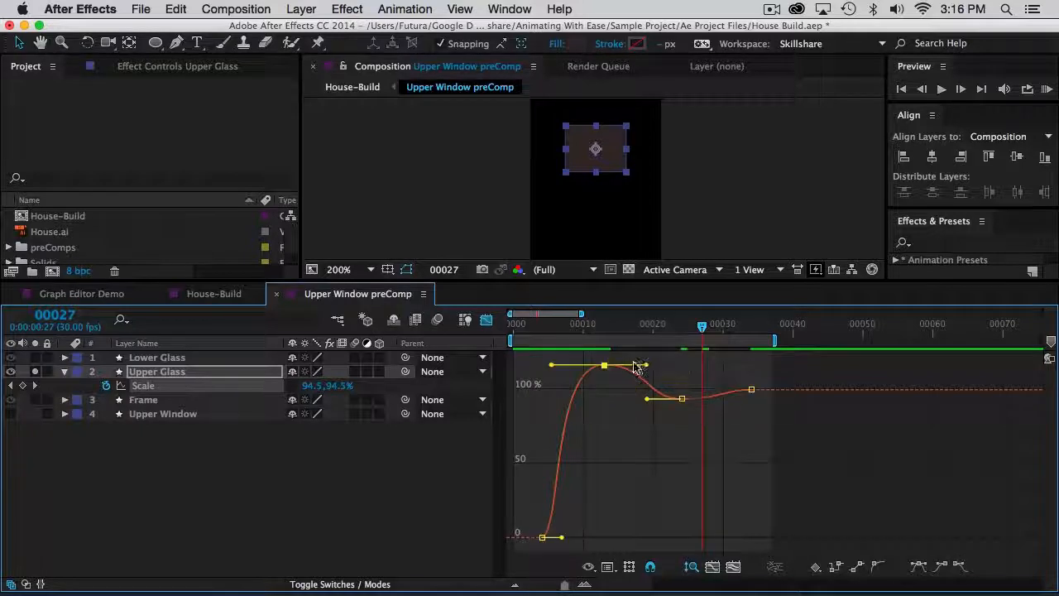
left_click_drag(640, 366, 607, 376)
left_click(606, 375)
left_click(605, 367)
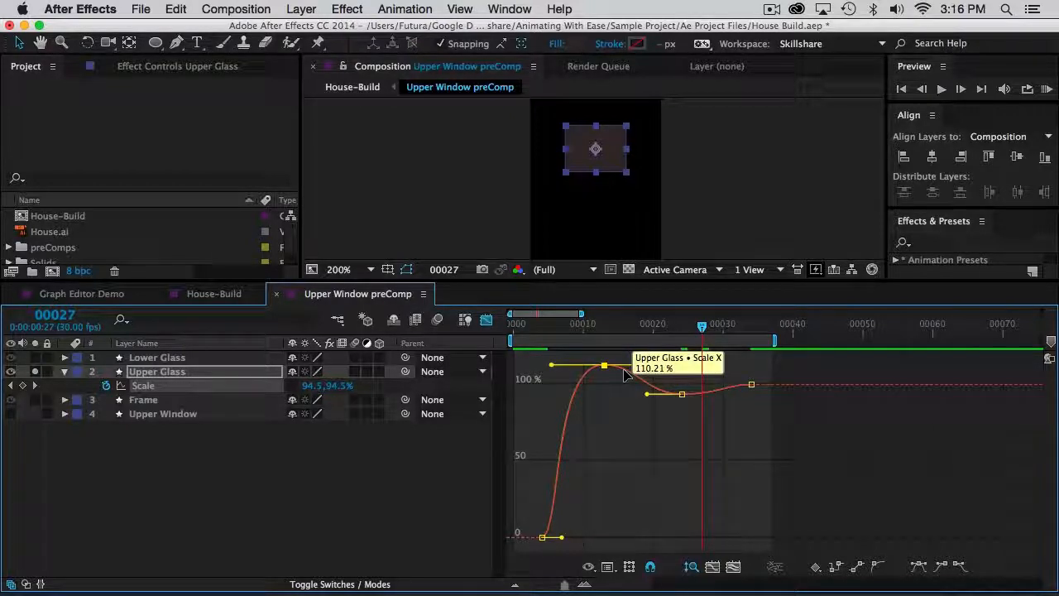
key("space")
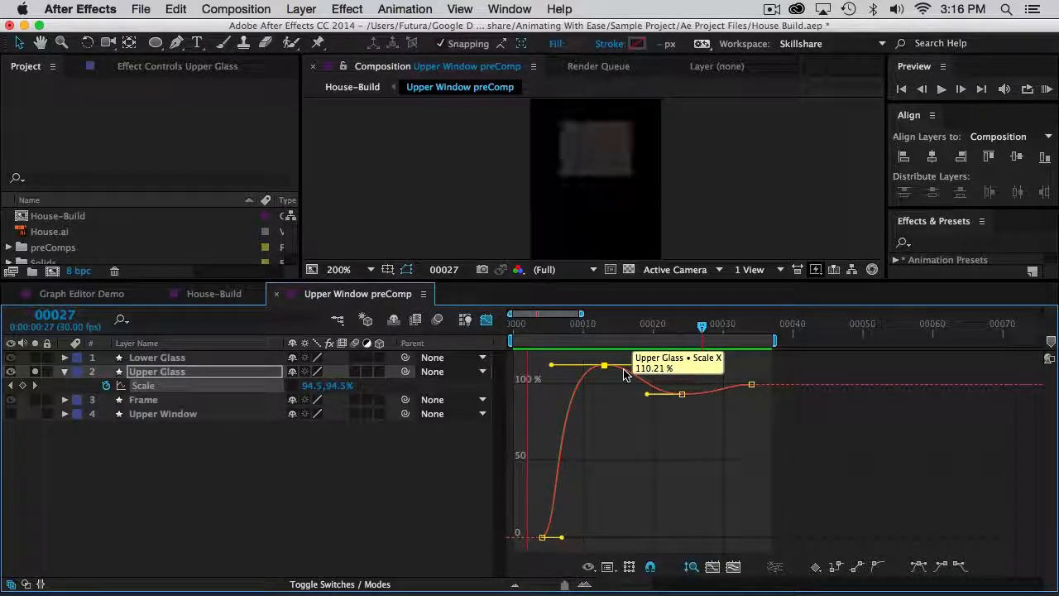
key("space")
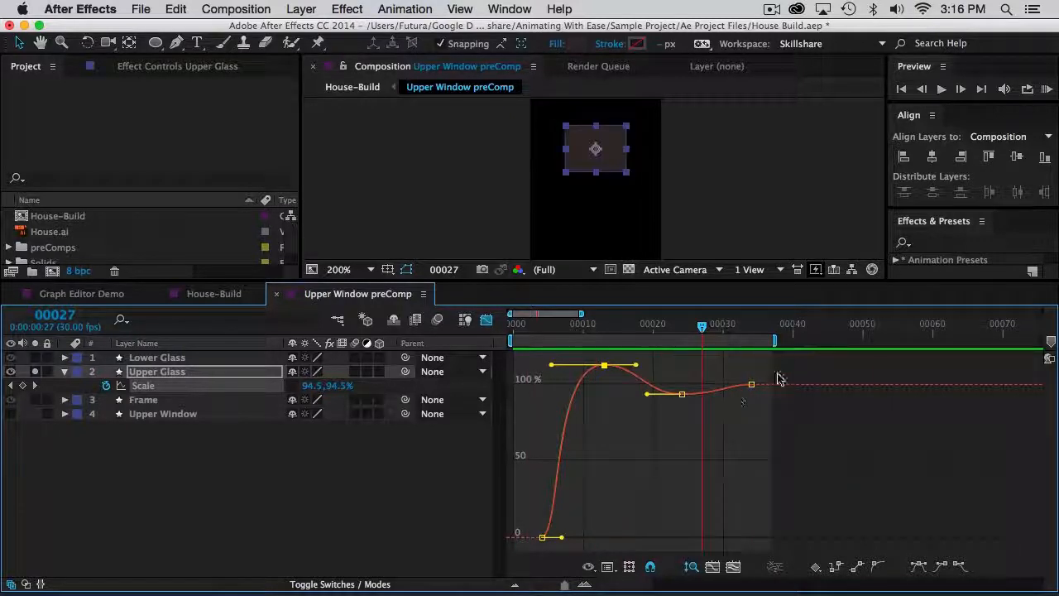
Move the Upper Glass dip keyframe to frame 25, raise it closer to 100%, and preview the scale animation.
left_click_drag(769, 370, 739, 395)
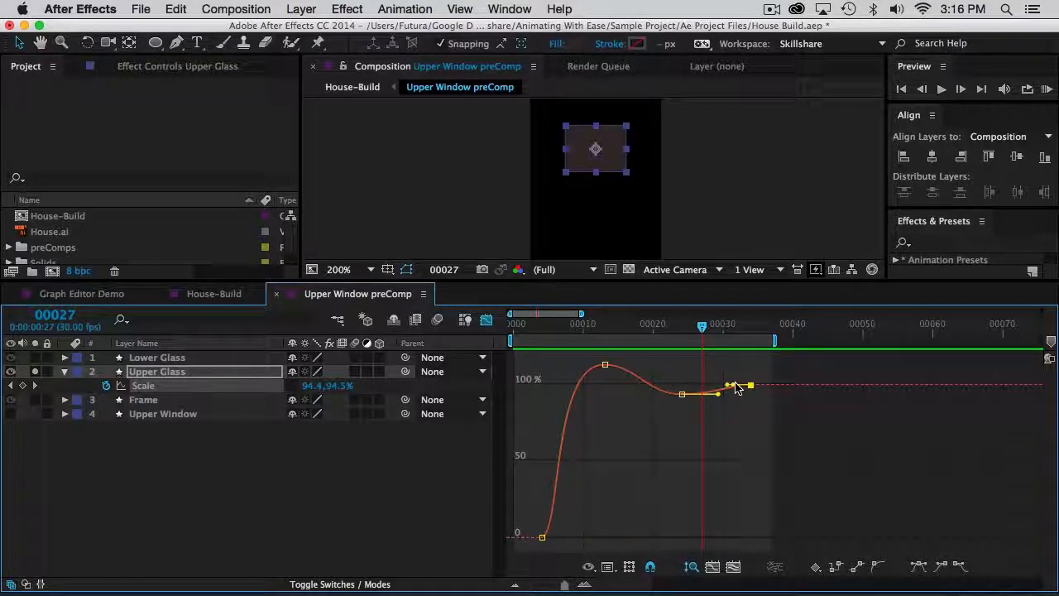
key("space")
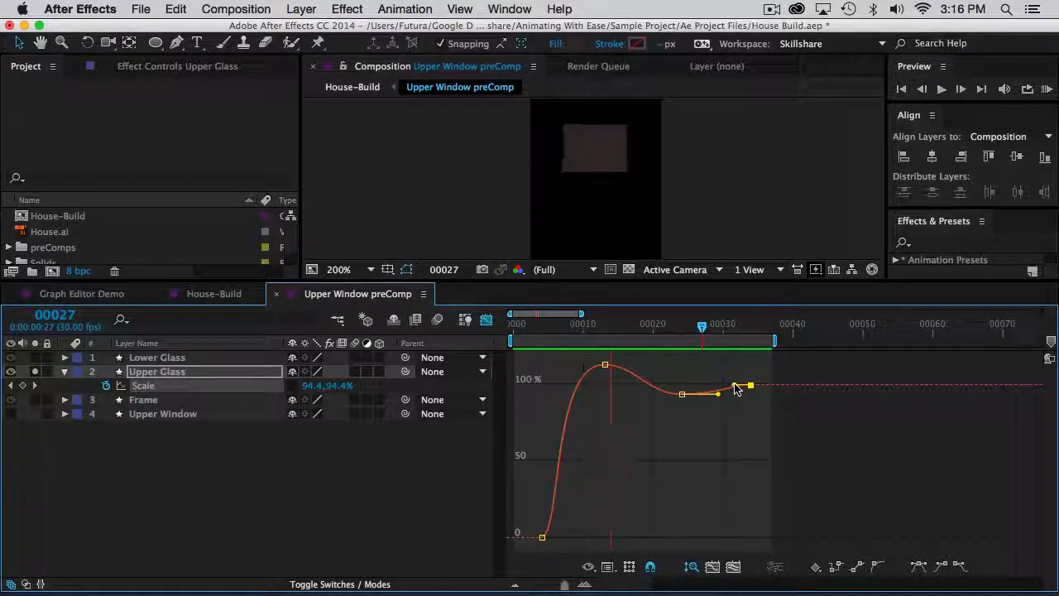
left_click(697, 406)
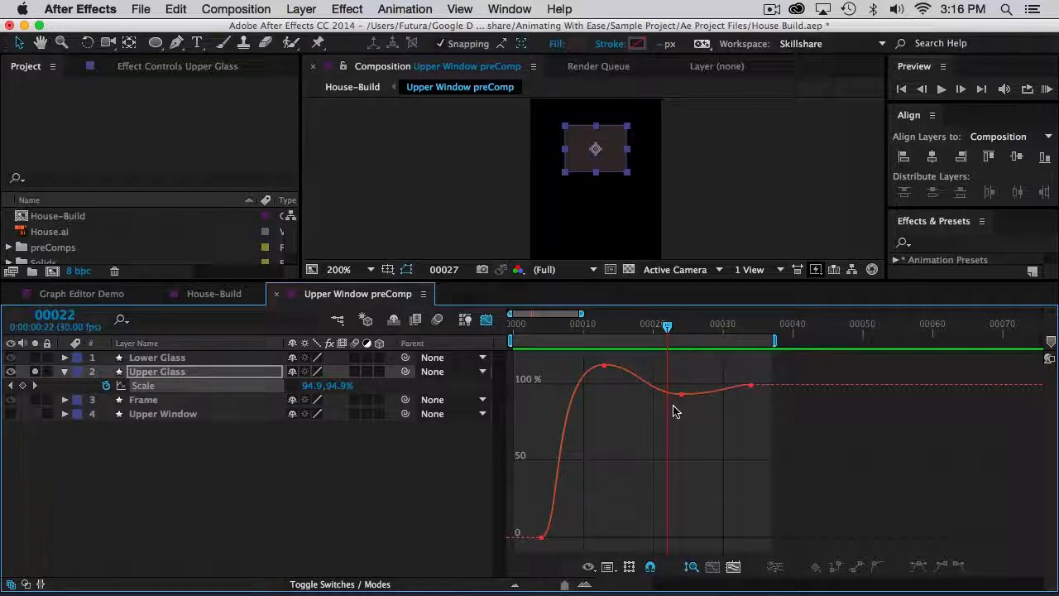
left_click_drag(681, 392, 690, 395)
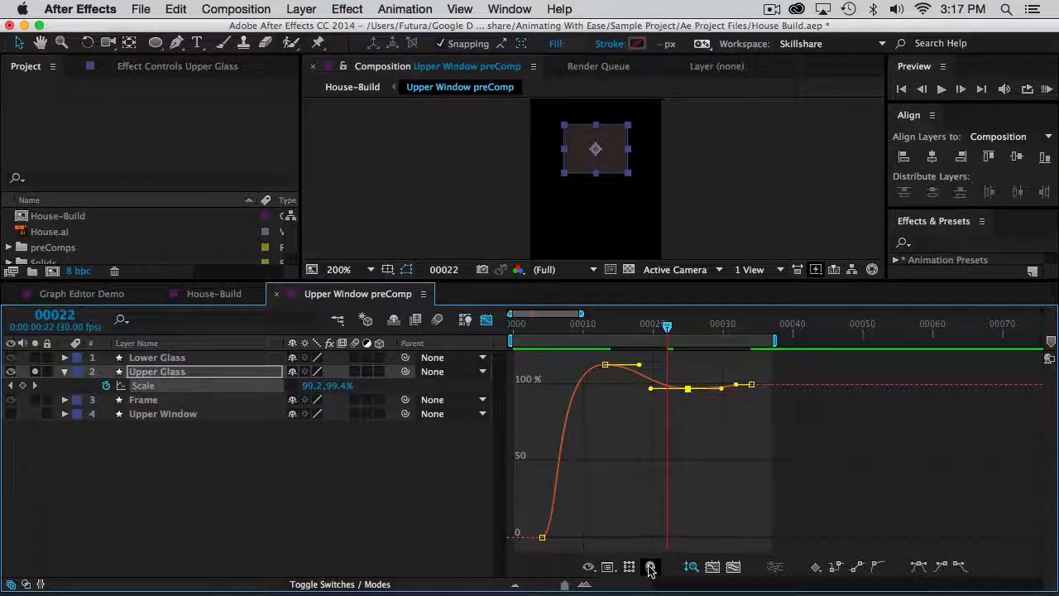
key("KP_0")
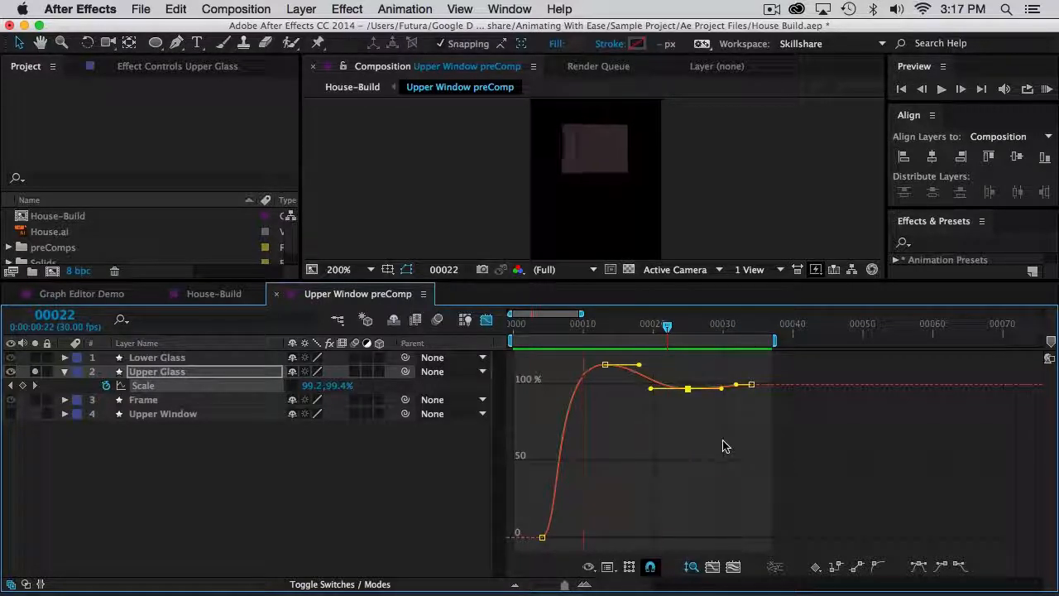
Nudge the last two Upper Glass Scale keyframes three frames earlier, placing the dip at frame 22, and nudge the final keyframe to frame 30.
mouse_move(776, 421)
left_mouse_down()
mouse_move(703, 368)
mouse_move(678, 369)
left_mouse_up()
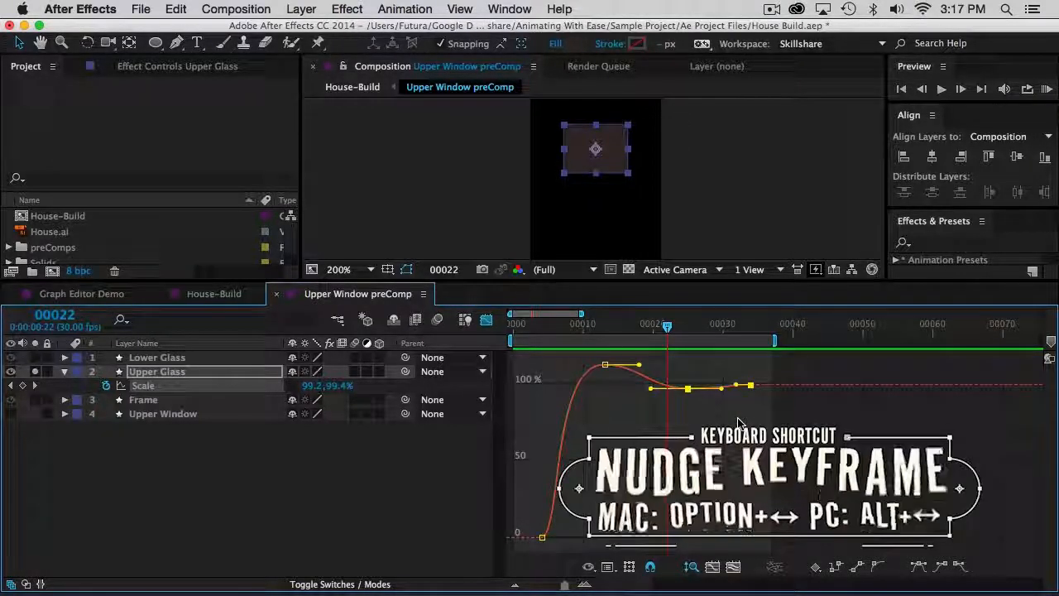
key("alt+Left")
key("alt+Left")
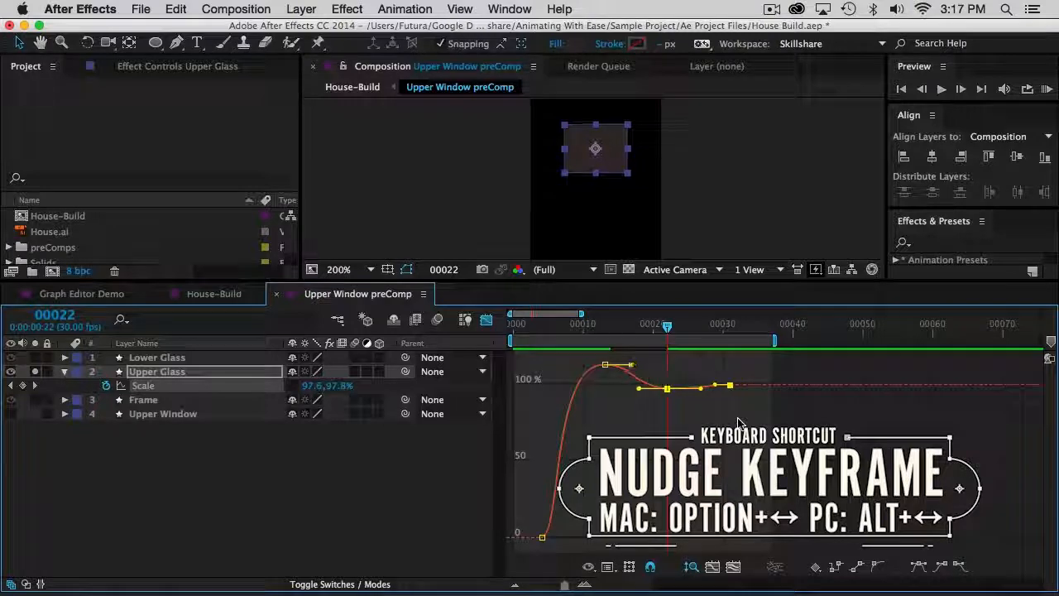
left_click_drag(739, 420, 715, 356)
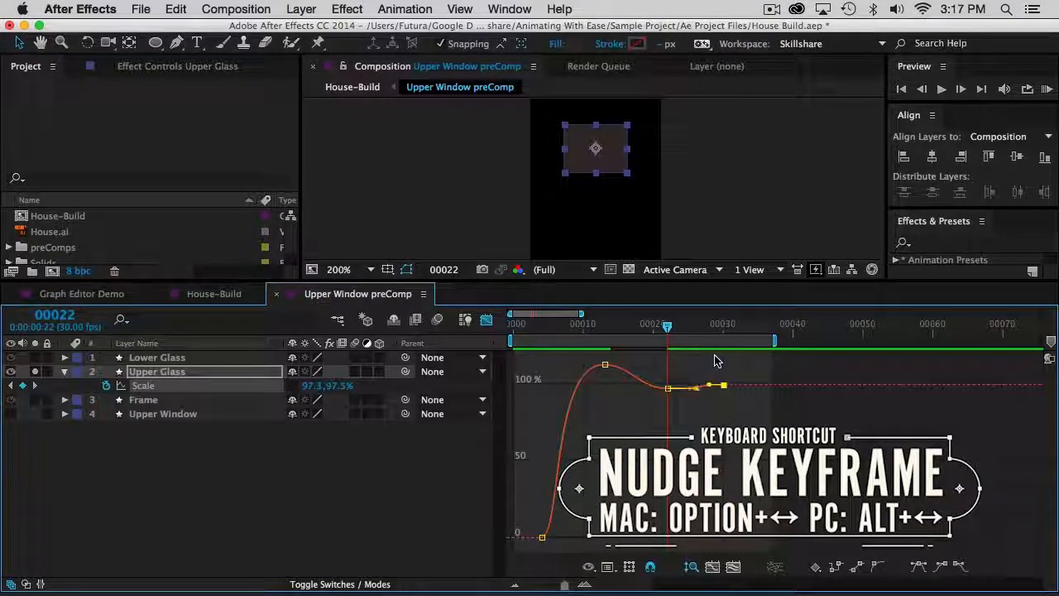
Preview the Upper Glass on its own, turn off its solo, and preview it together with the other window layers.
key("KP_0")
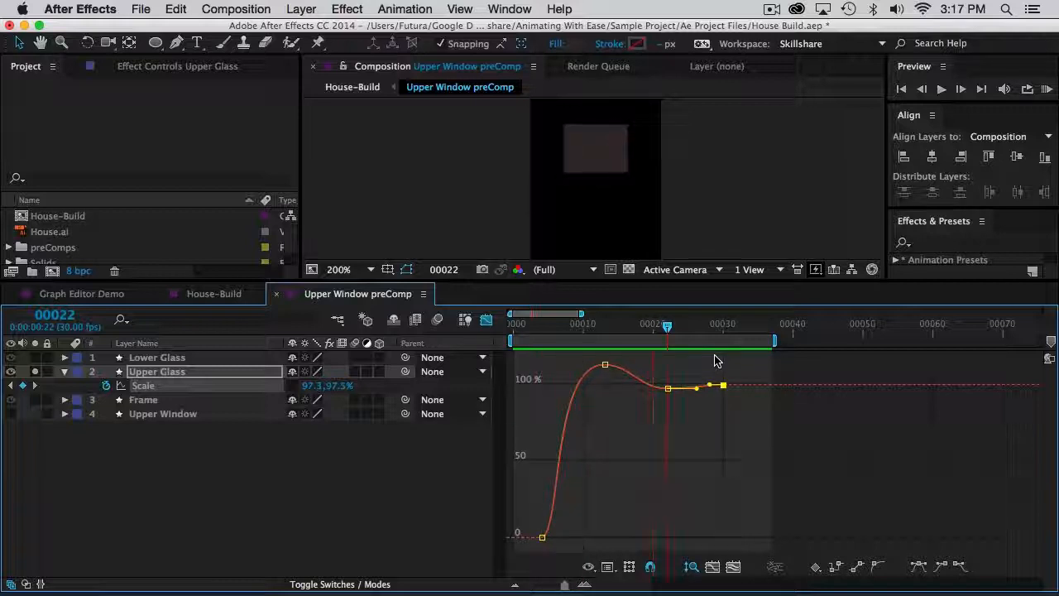
key("space")
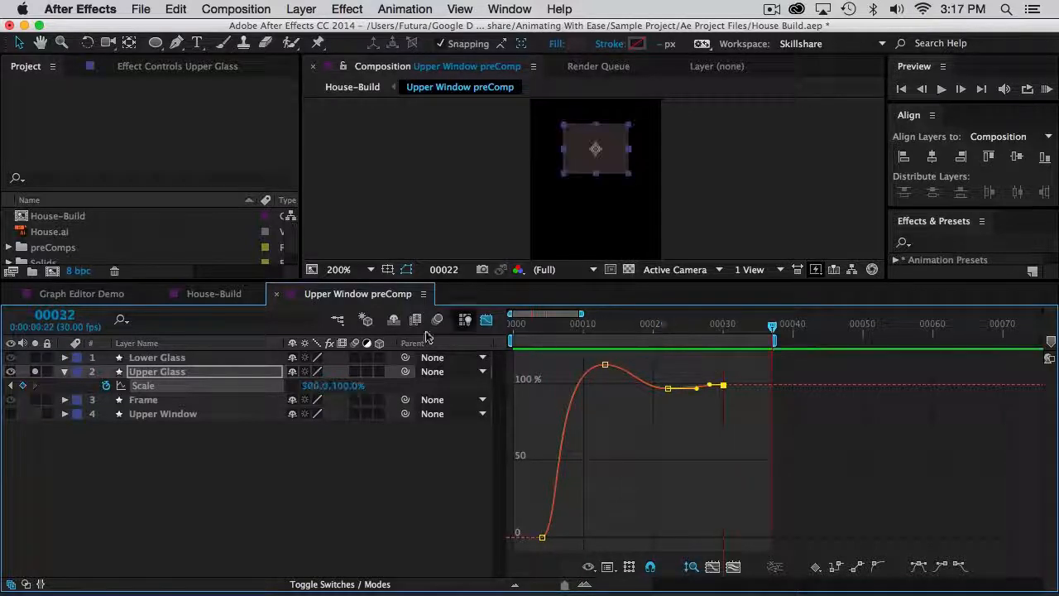
key("space")
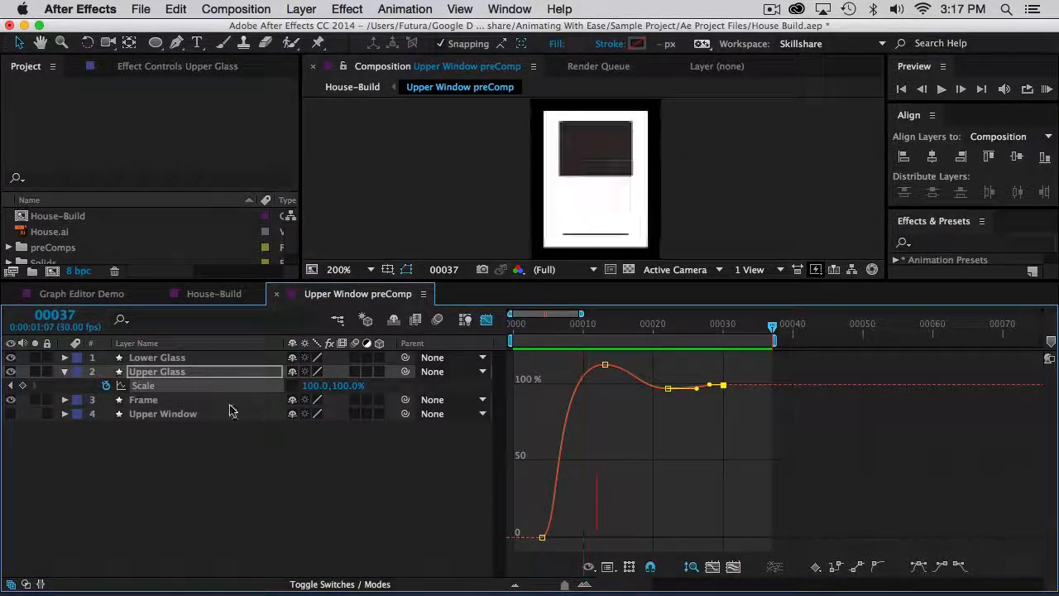
key("space")
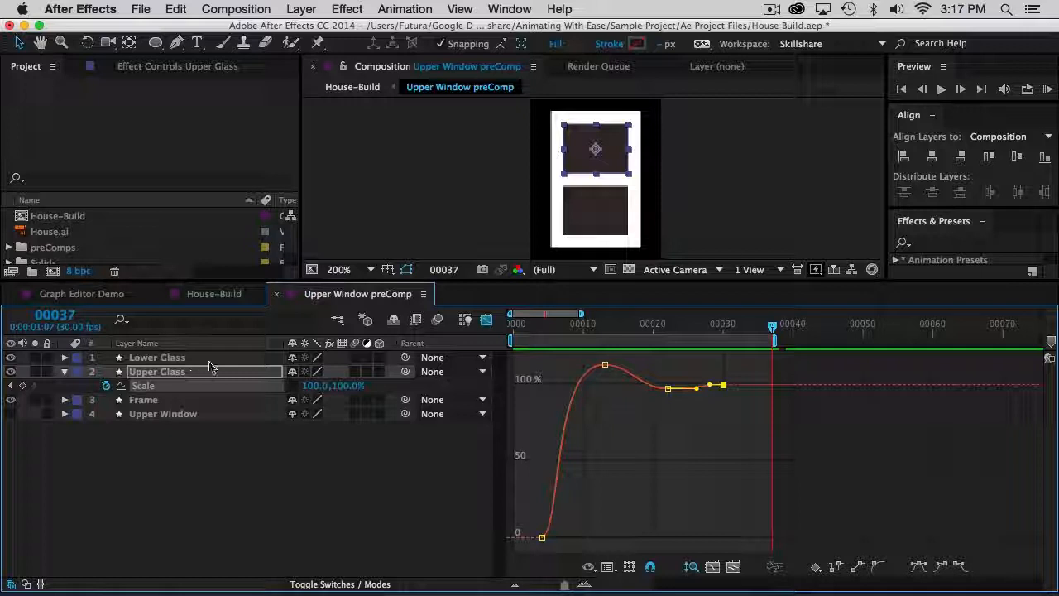
Try the Upper Glass anchor point at the pane's upper-left corner, settle it at the middle of the top edge, and preview both.
key("y")
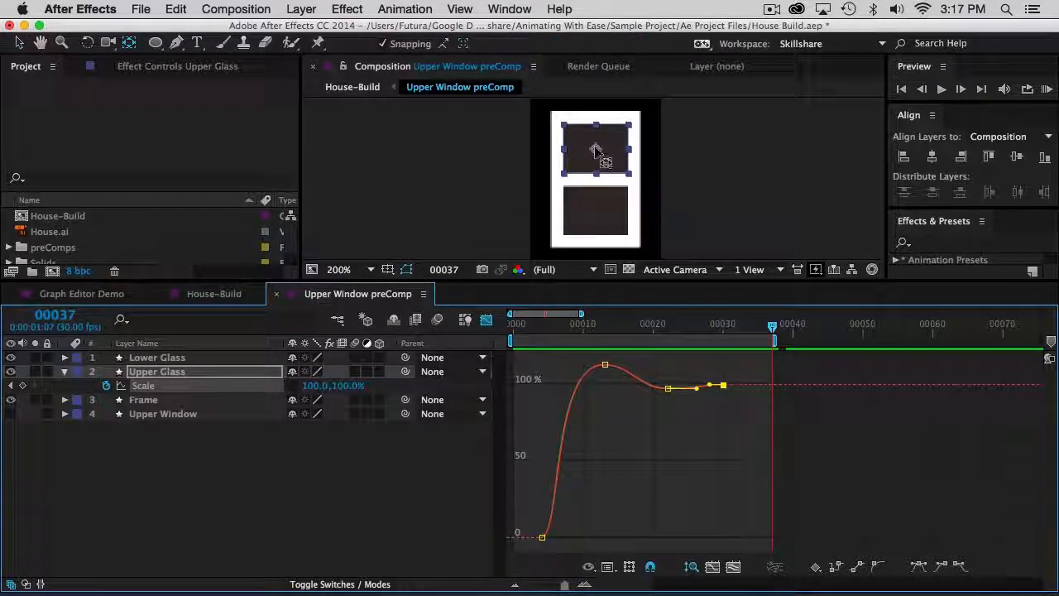
left_click_drag(593, 147, 566, 126)
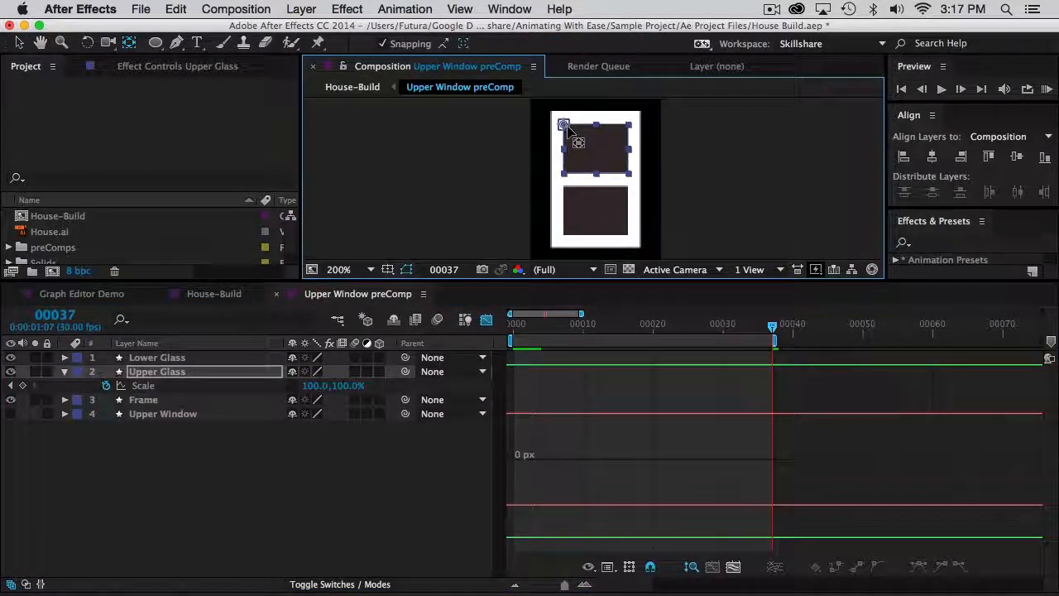
key("space")
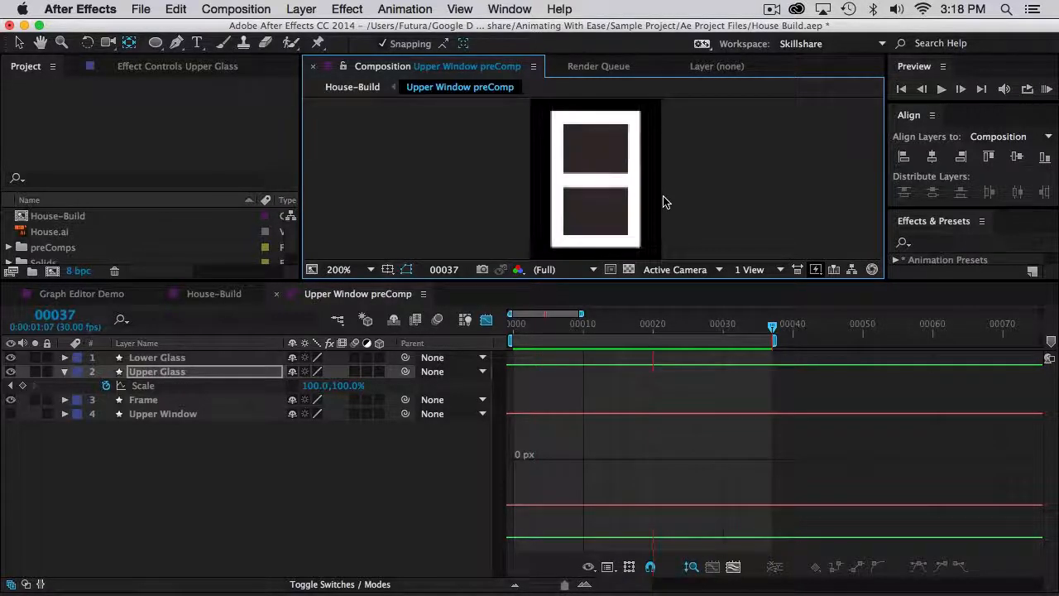
key("space")
left_click_drag(564, 125, 596, 125)
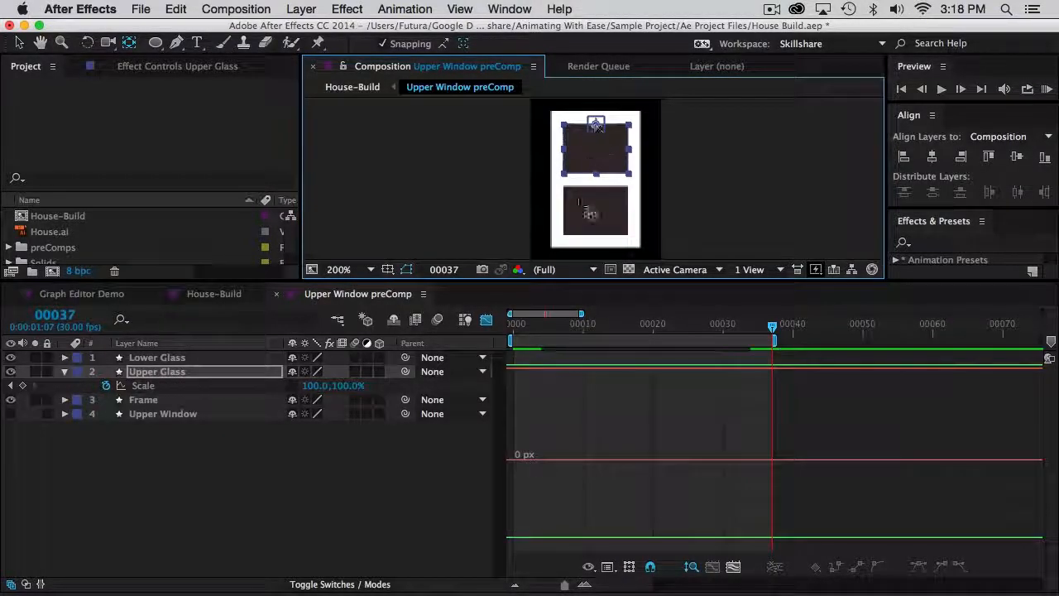
key("space")
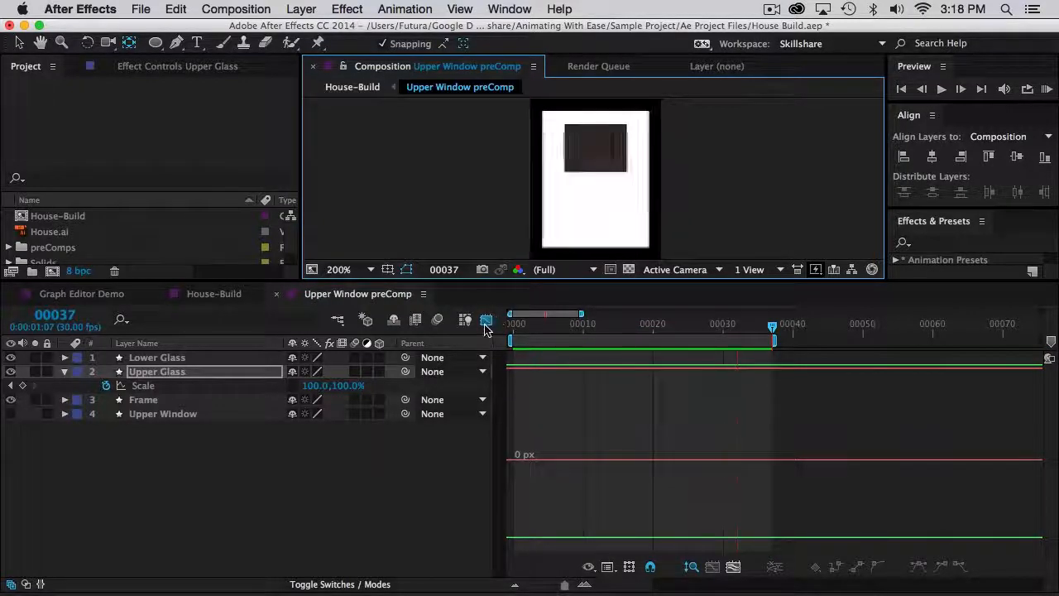
Copy the four Upper Glass Scale keyframes onto Lower Glass starting at frame 9, and delete its old keyframe at frame 39.
left_click(486, 324)
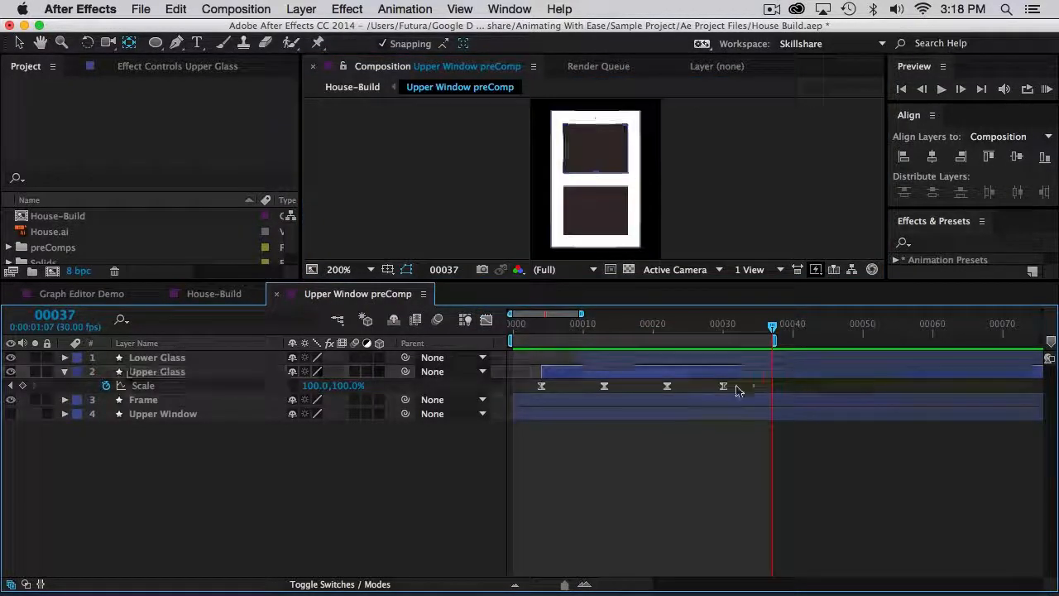
left_click_drag(749, 383, 533, 424)
left_click(583, 363)
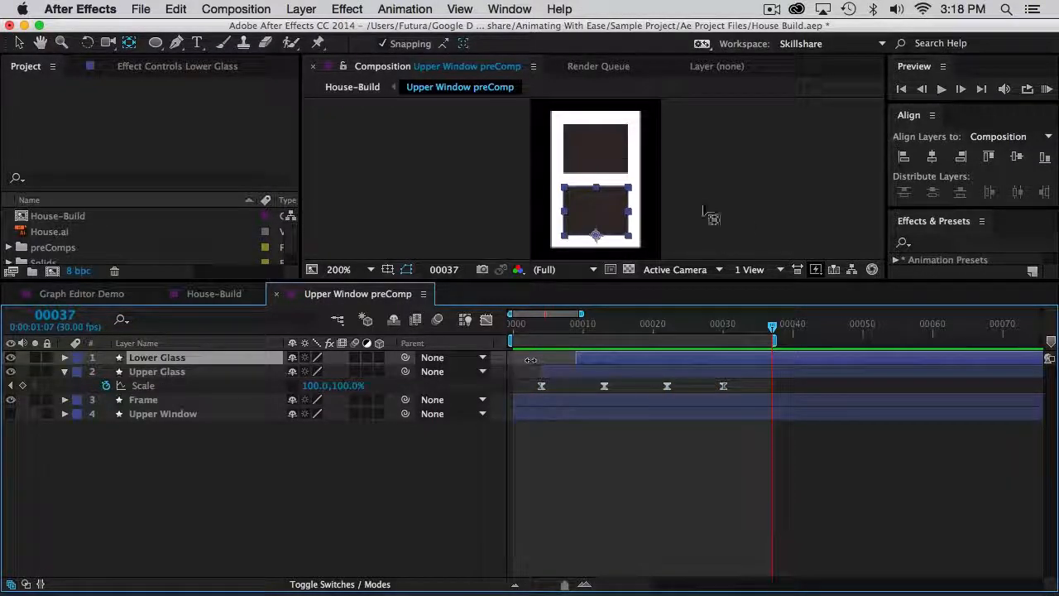
key("u")
left_click(571, 334)
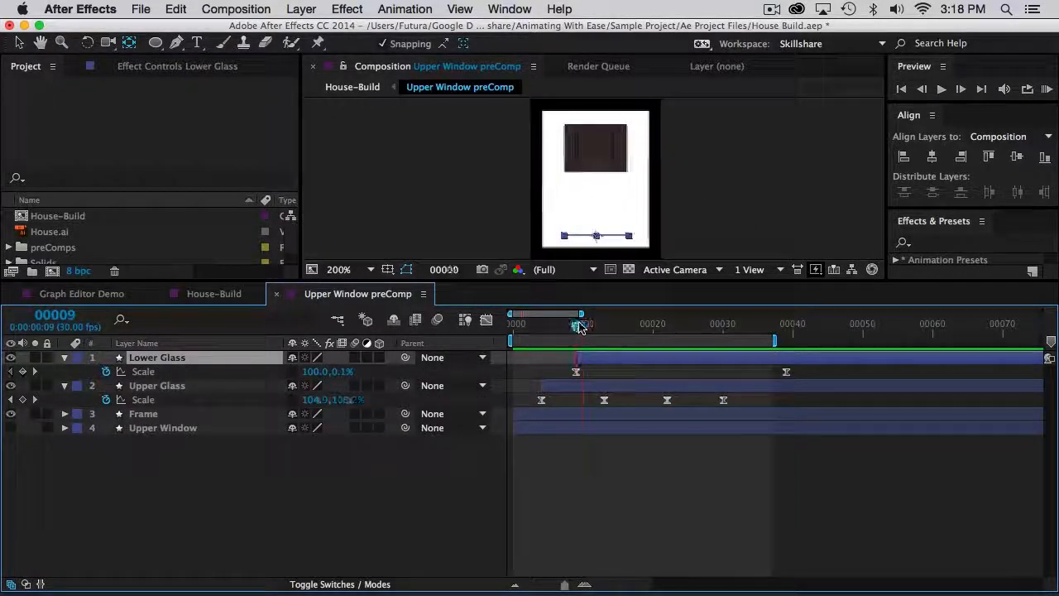
key("super+v")
left_click(787, 373)
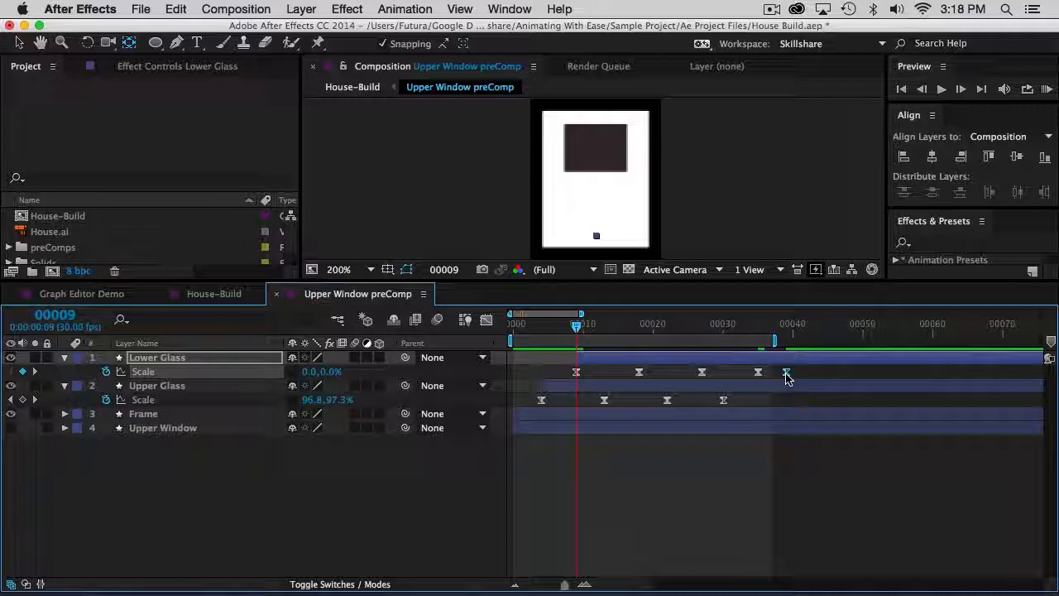
key("Delete")
Preview both glass panes in the window precomp, and preview all the windows in the House-Build composition.
left_click(758, 329)
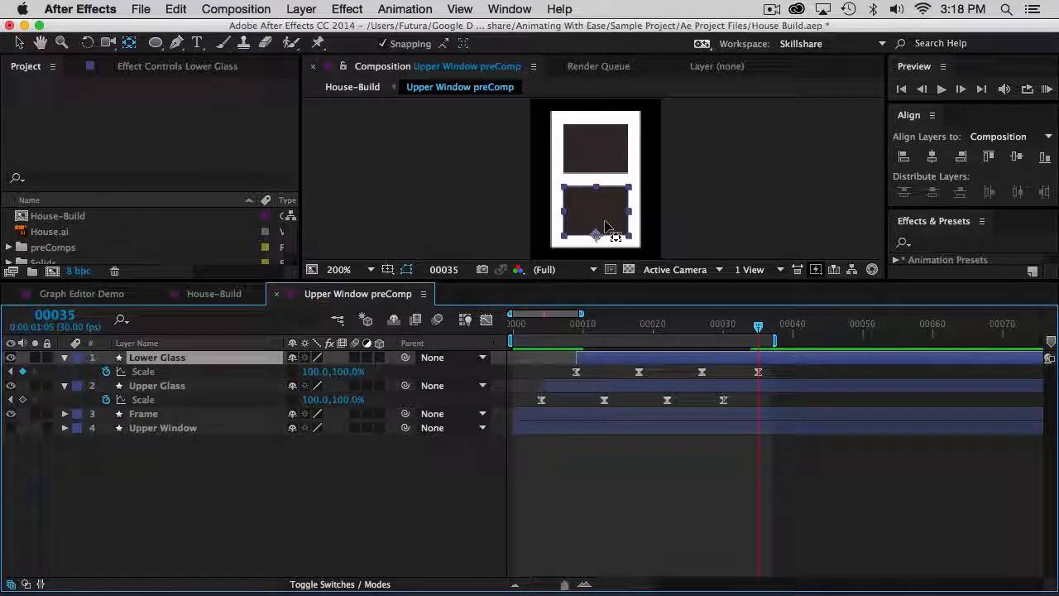
key("space")
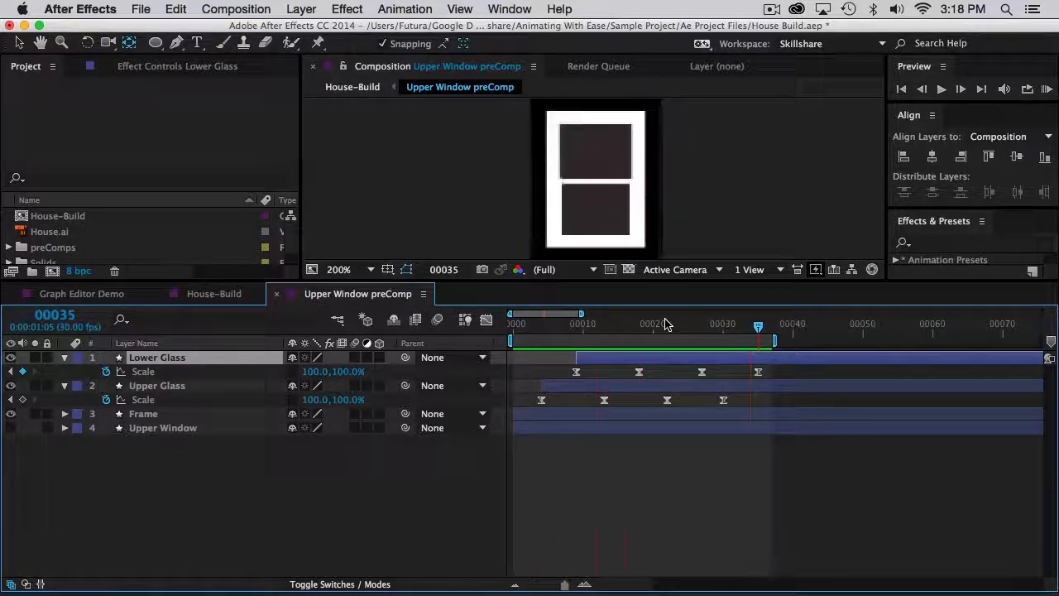
left_click(248, 296)
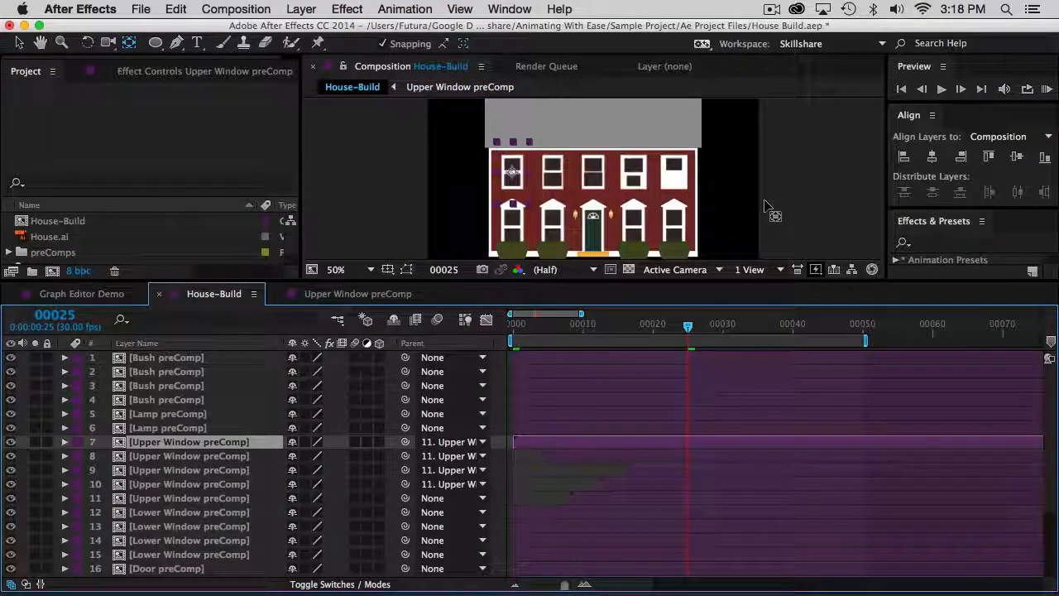
key("space")
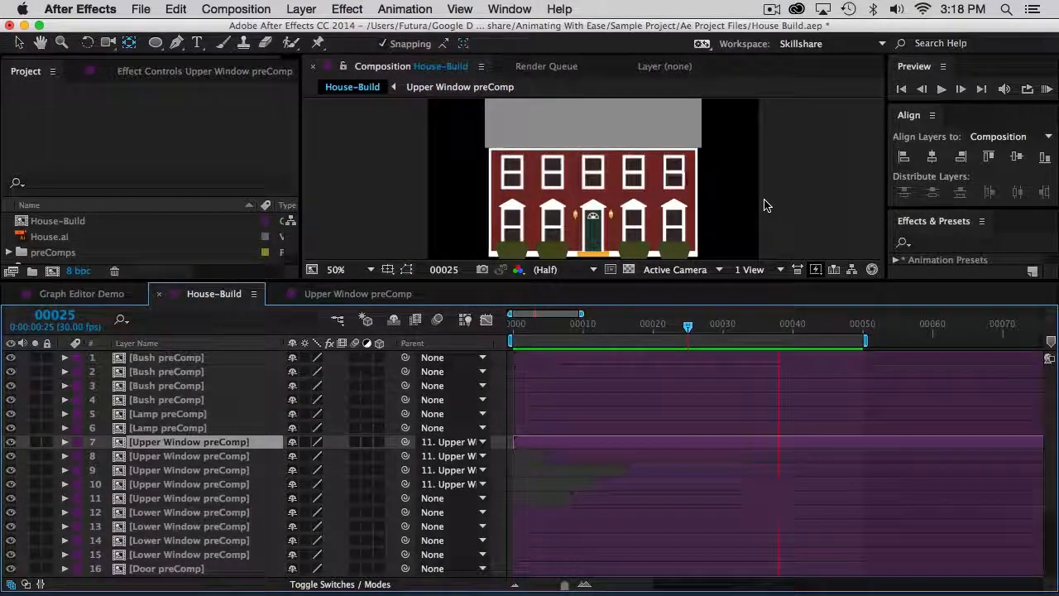